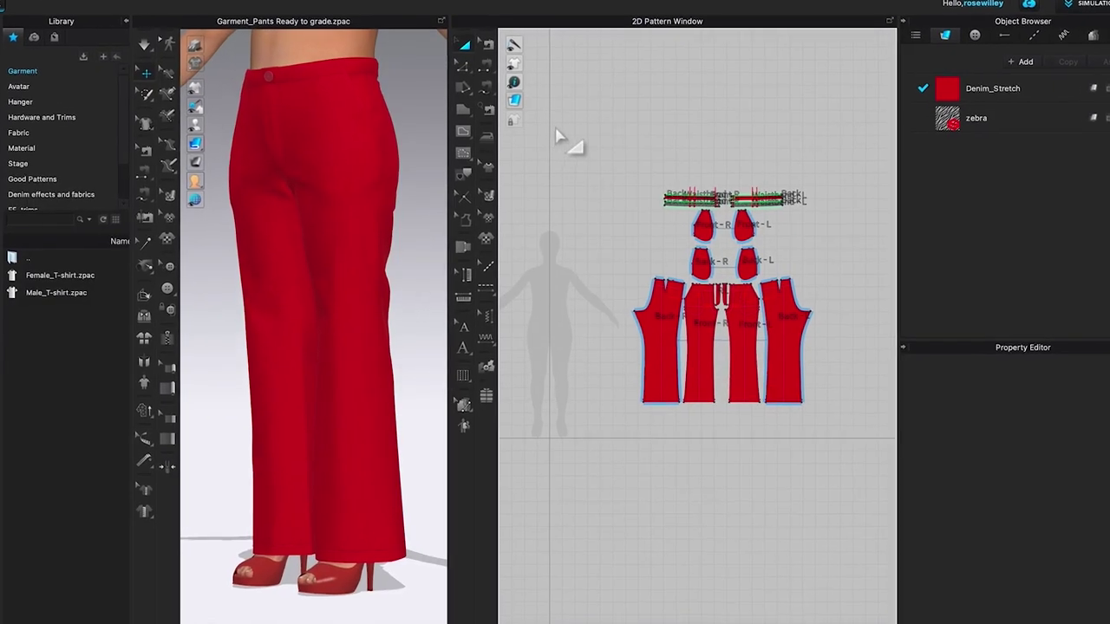
Step: Select all the pants pattern pieces and dismiss the conversion information message
{"action": "left_click_drag", "start_coordinate": [574, 102], "coordinate": [893, 607]}
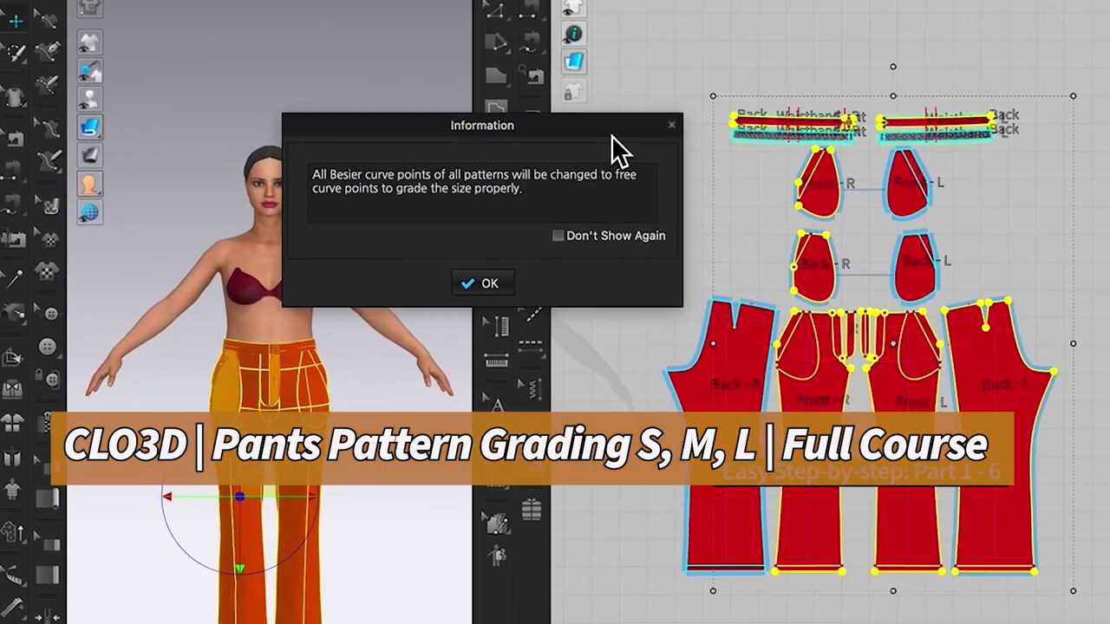
{"action": "left_click", "coordinate": [482, 283]}
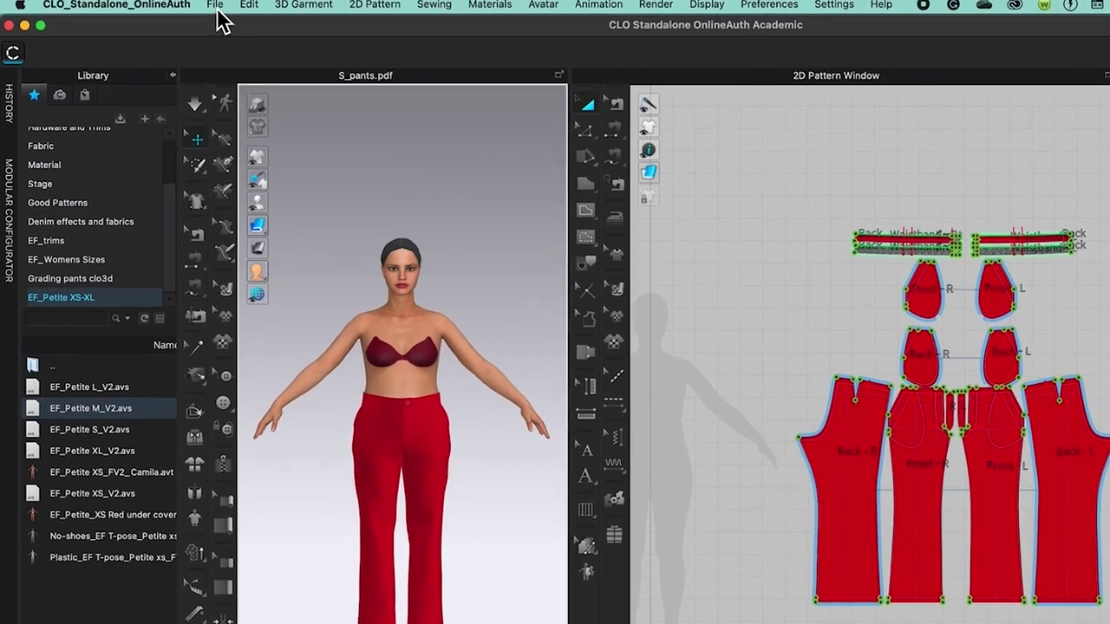
{"action": "left_click", "coordinate": [211, 4]}
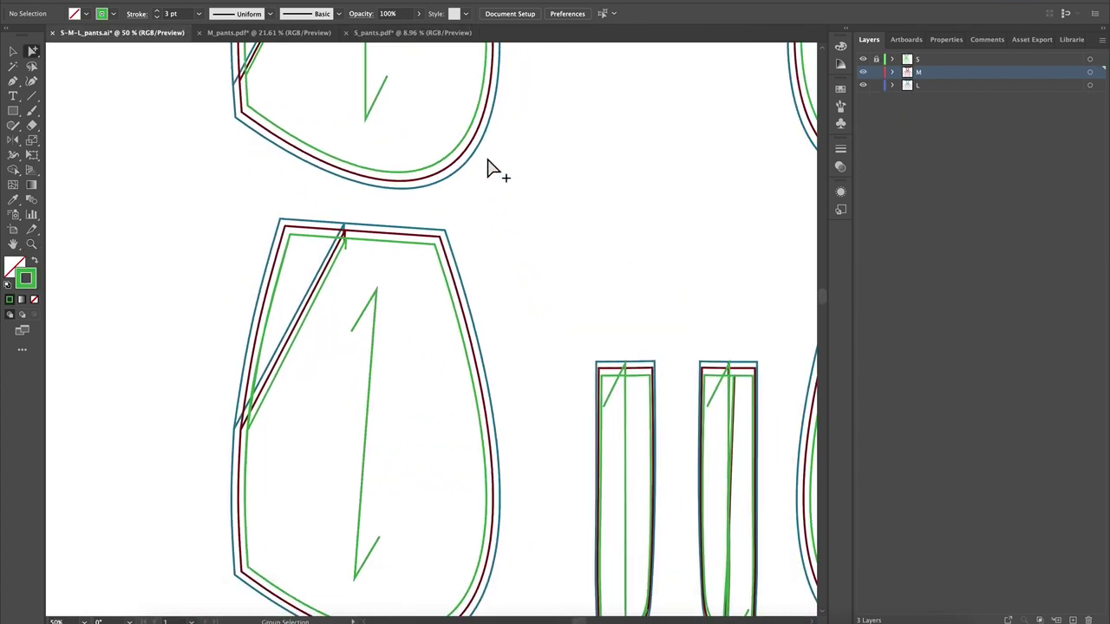
{"action": "scroll", "coordinate": [486, 169], "scroll_direction": "down", "scroll_amount": 10}
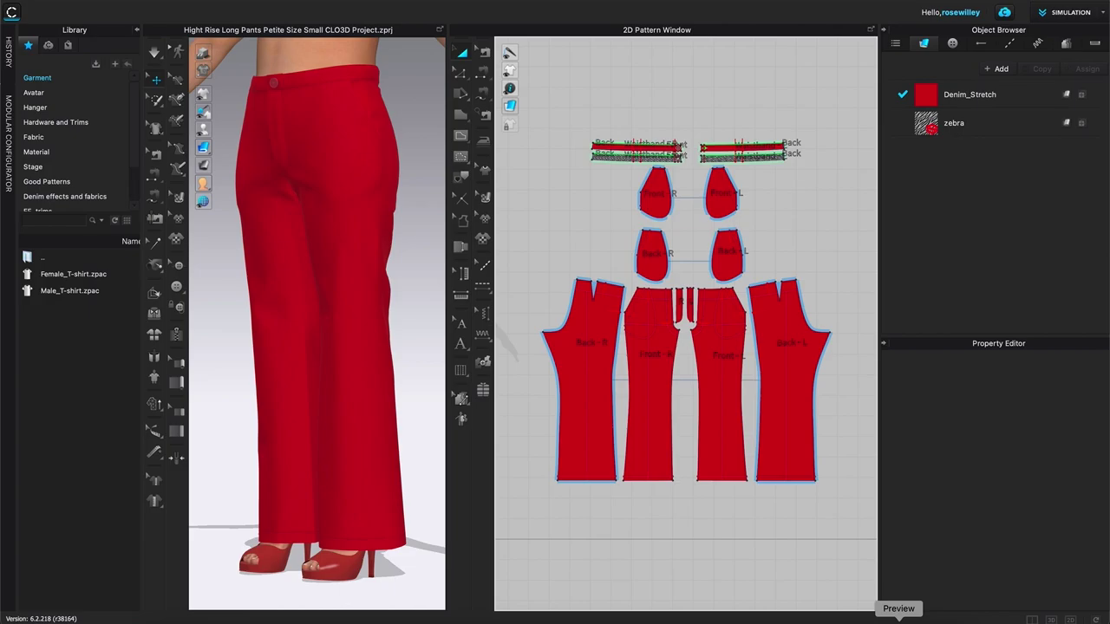
Step: Open the guideline PDF in Preview and scroll to page 2's graded Small/Medium/Large pants pattern
{"action": "left_click", "coordinate": [898, 620]}
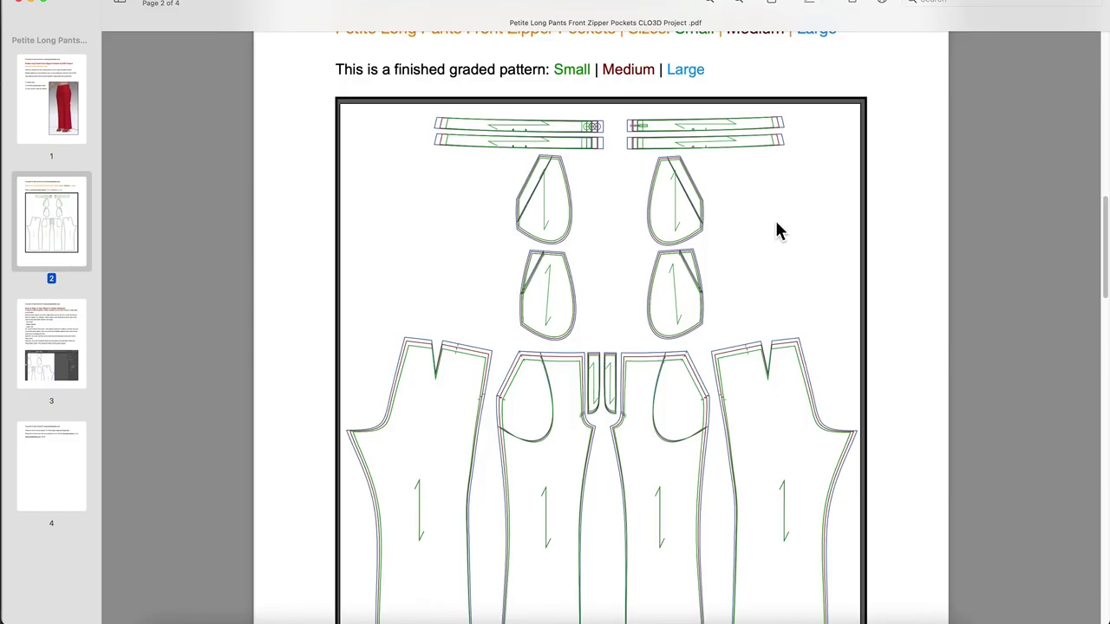
{"action": "scroll", "coordinate": [777, 231], "scroll_direction": "up", "scroll_amount": 3}
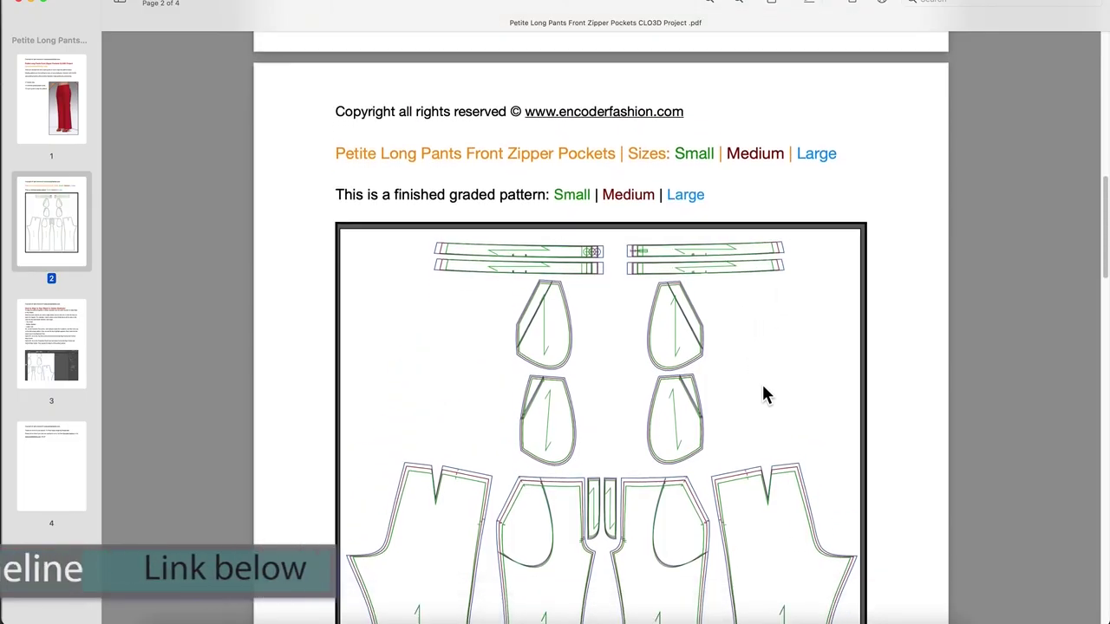
{"action": "scroll", "coordinate": [764, 395], "scroll_direction": "down", "scroll_amount": 2}
{"action": "scroll", "coordinate": [781, 413], "scroll_direction": "down", "scroll_amount": 1}
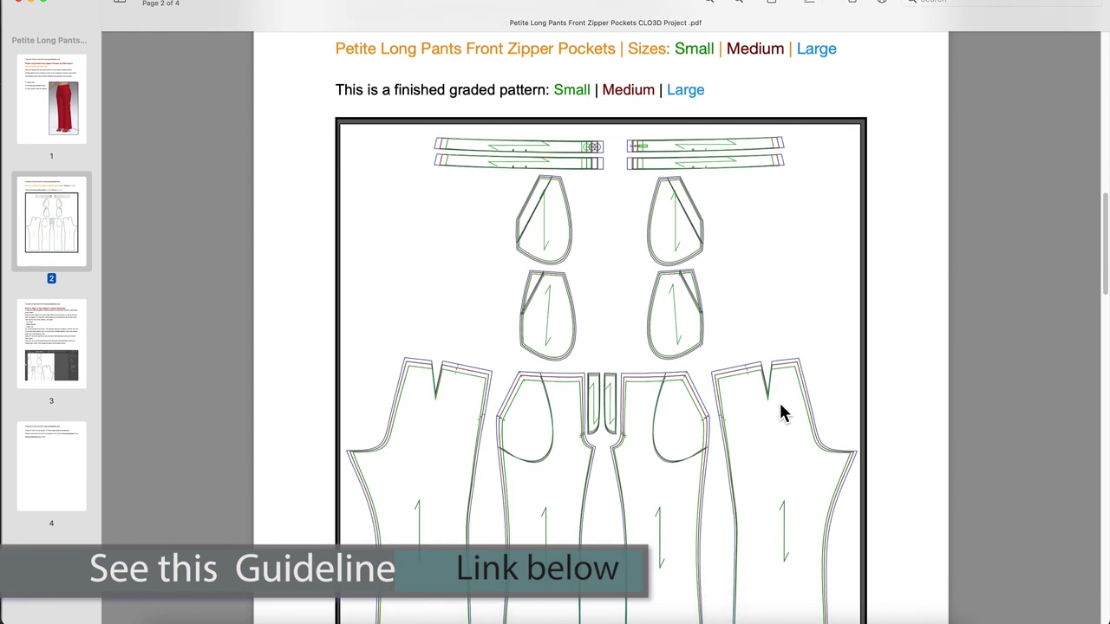
{"action": "scroll", "coordinate": [798, 382], "scroll_direction": "down", "scroll_amount": 2}
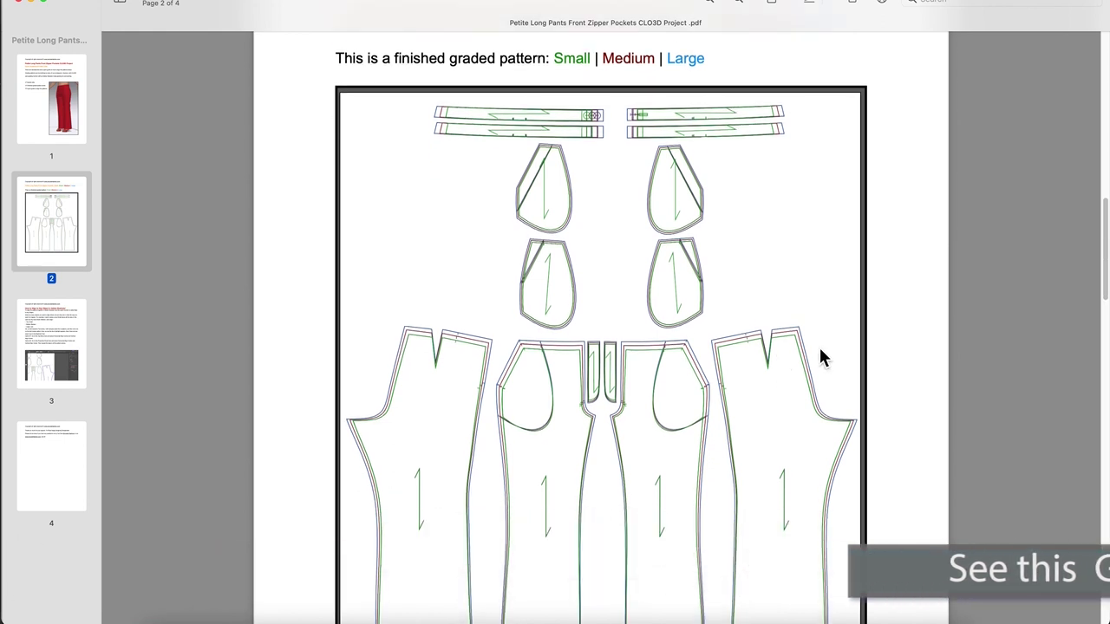
{"action": "scroll", "coordinate": [830, 371], "scroll_direction": "down", "scroll_amount": 3}
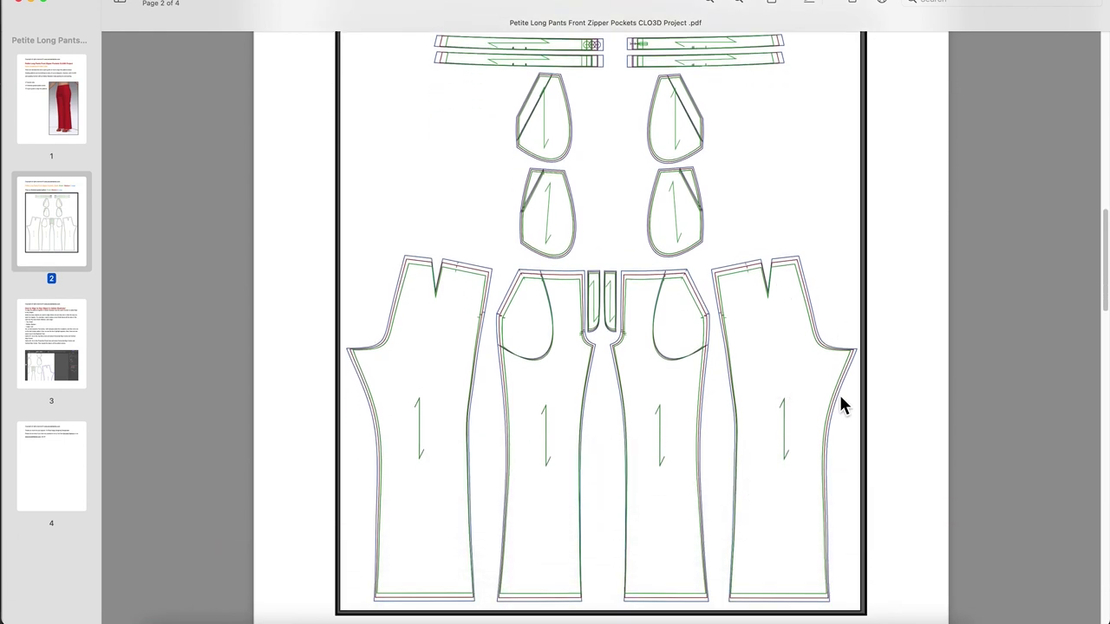
{"action": "scroll", "coordinate": [841, 397], "scroll_direction": "down", "scroll_amount": 1}
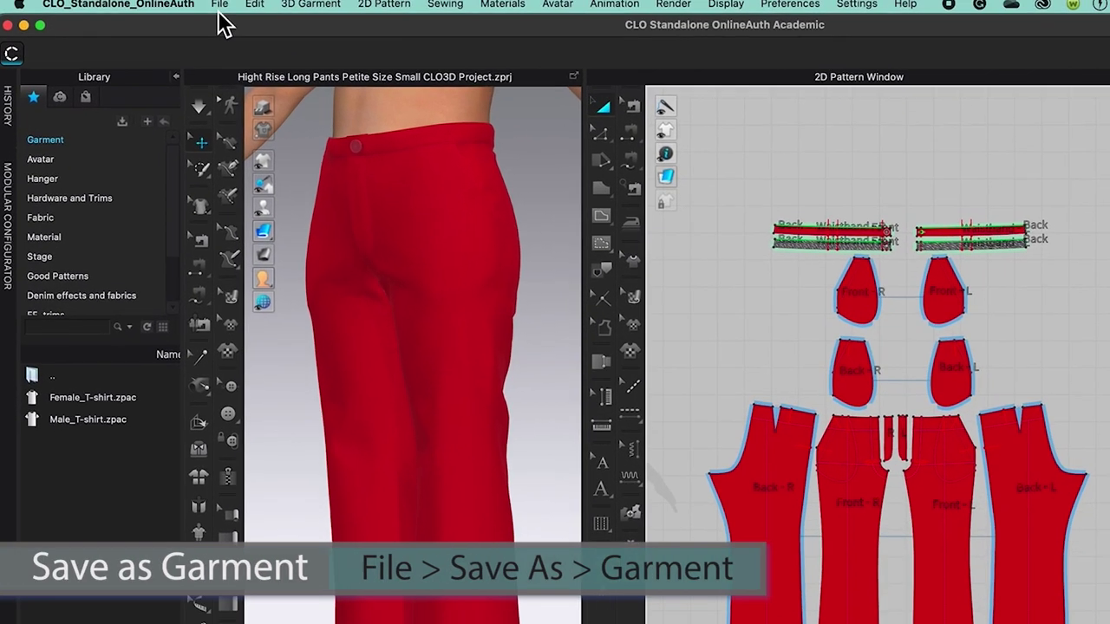
Step: Start saving as a Garment file named 'Garment_Pants Ready to grade'
{"action": "left_click", "coordinate": [230, 10]}
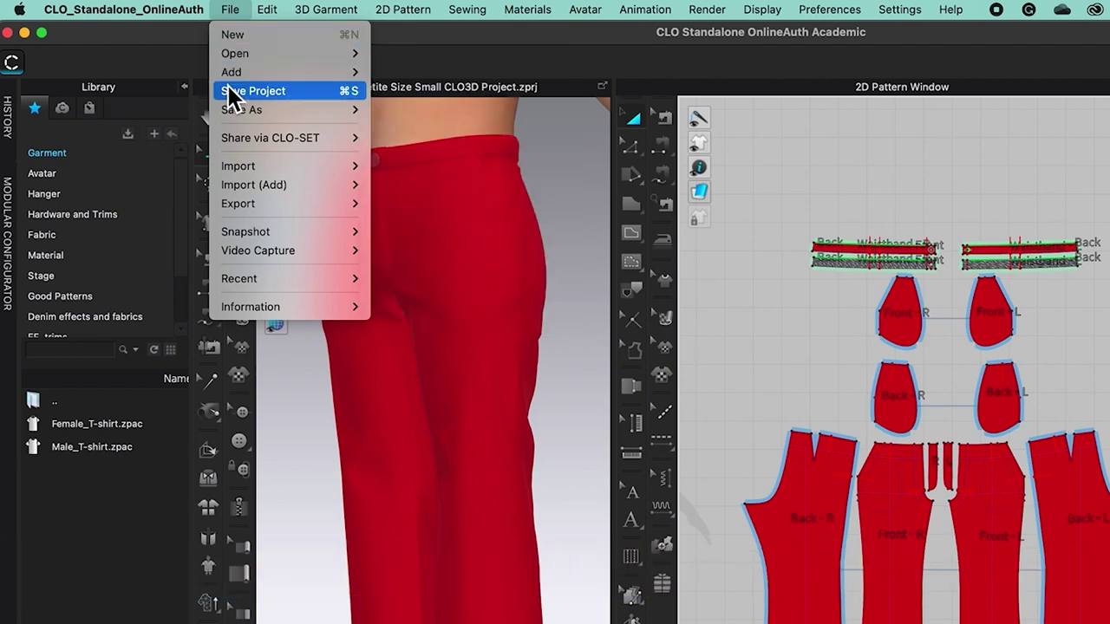
{"action": "mouse_move", "coordinate": [234, 113]}
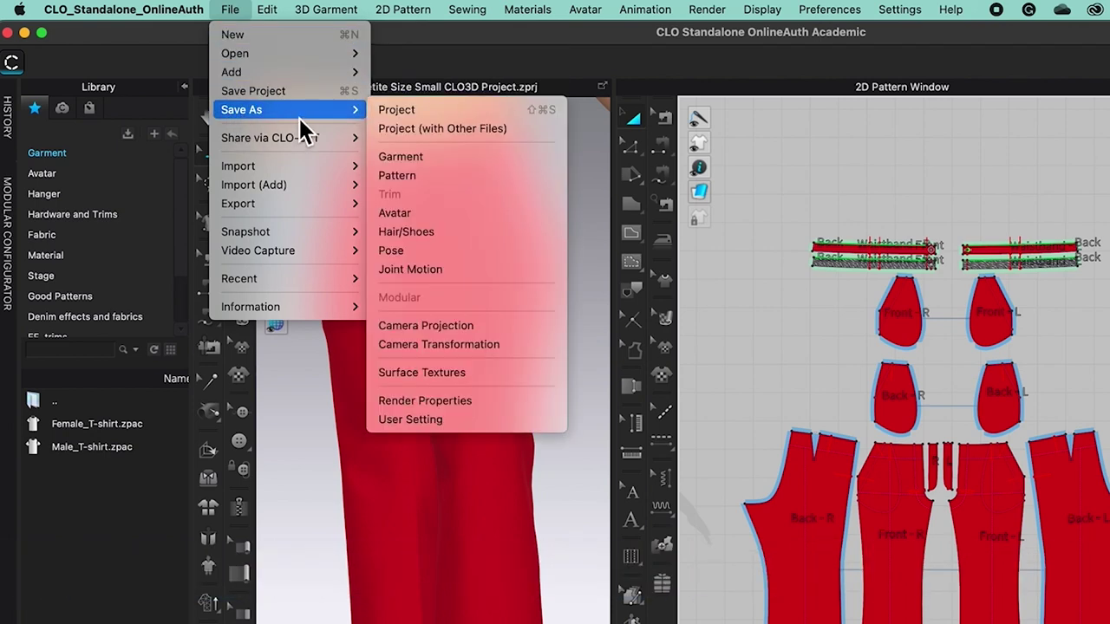
{"action": "left_click", "coordinate": [466, 161]}
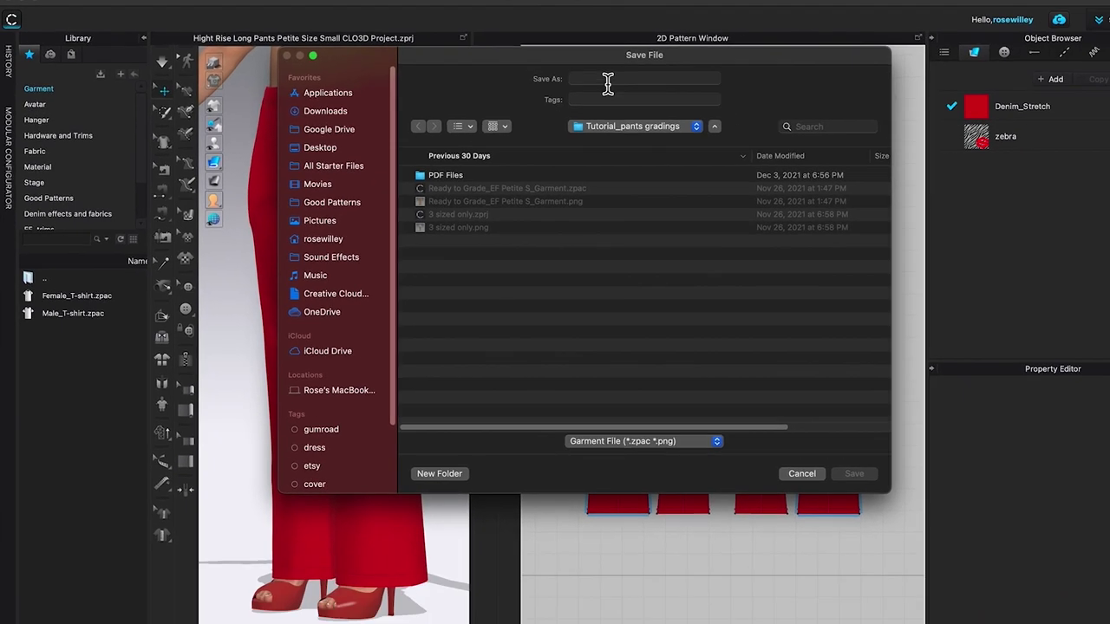
{"action": "left_click", "coordinate": [608, 79]}
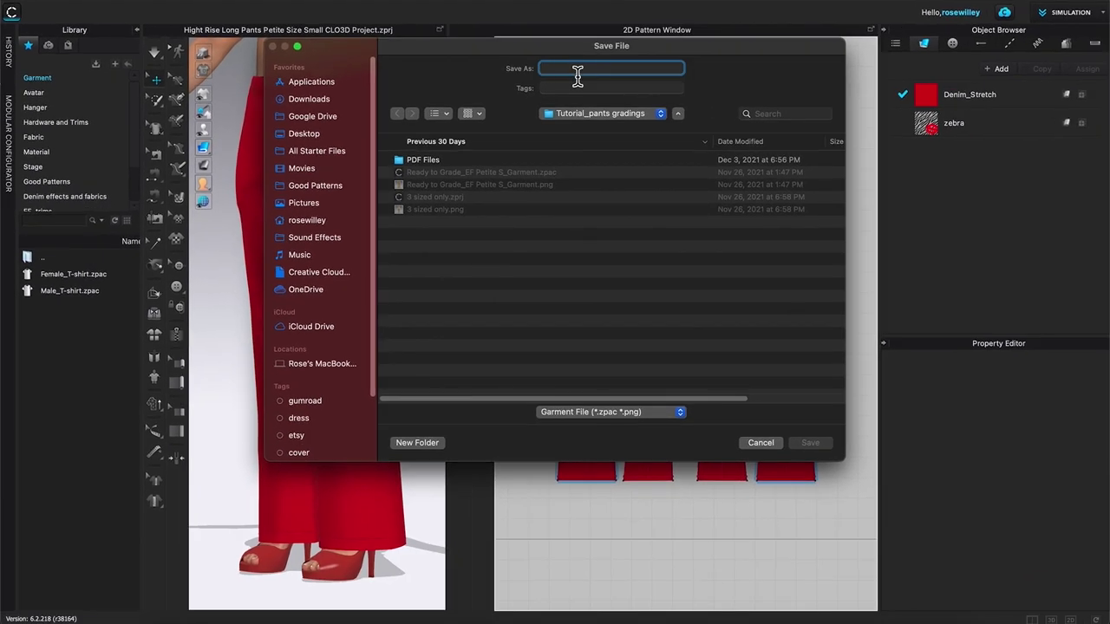
{"action": "type", "text": "Garment_Pants Ready to grade"}
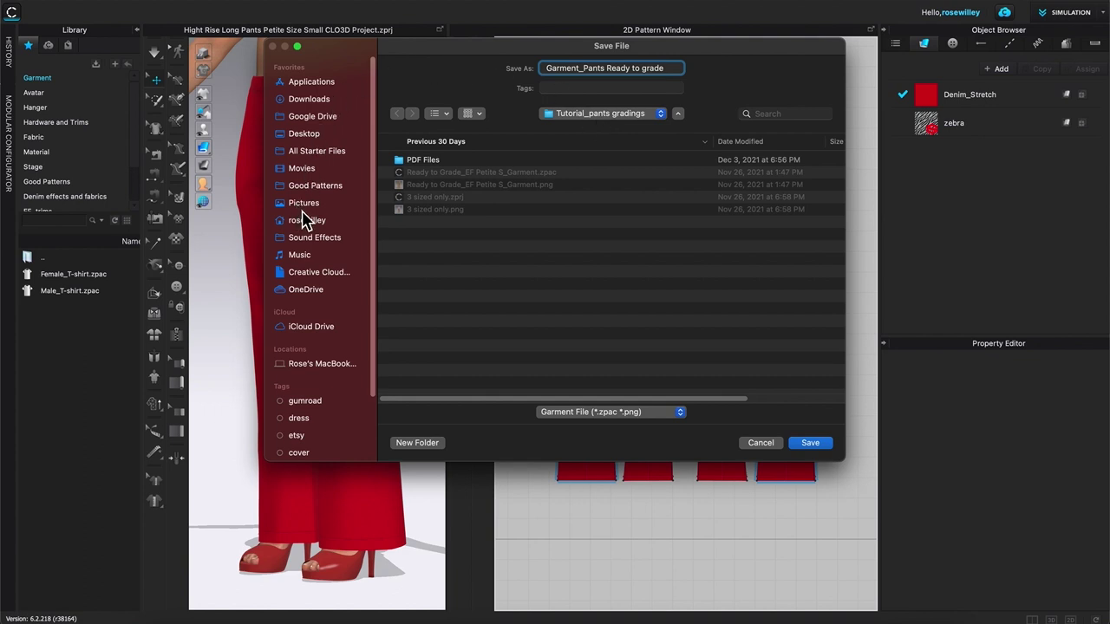
Step: Save the garment into Desktop > Pants Grading > Pants sizes S-M-L
{"action": "left_click", "coordinate": [305, 134]}
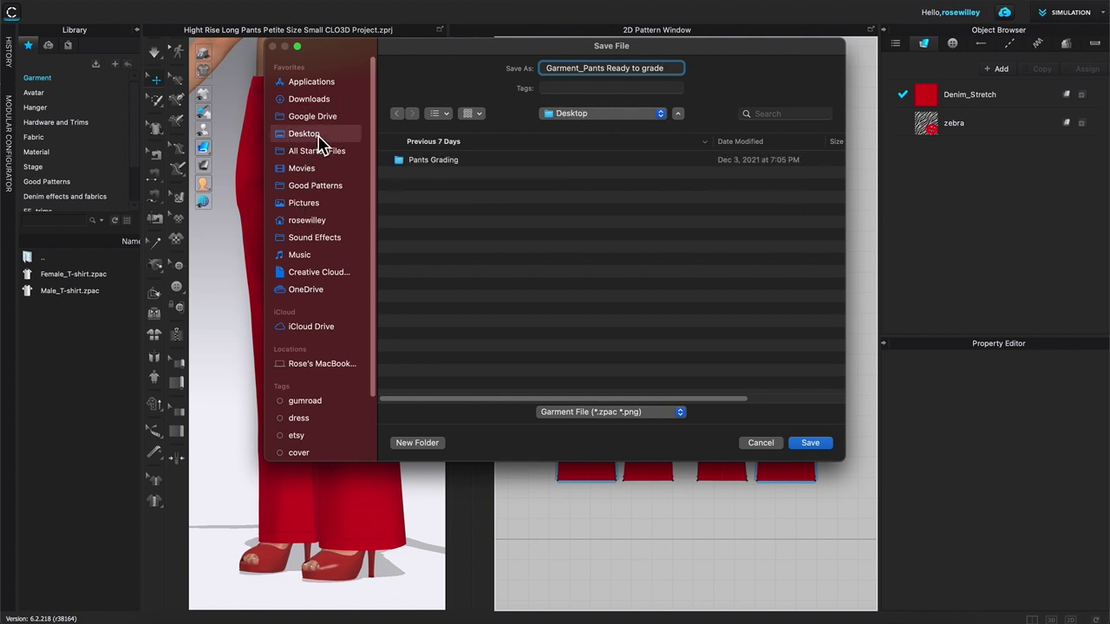
{"action": "double_click", "coordinate": [478, 162]}
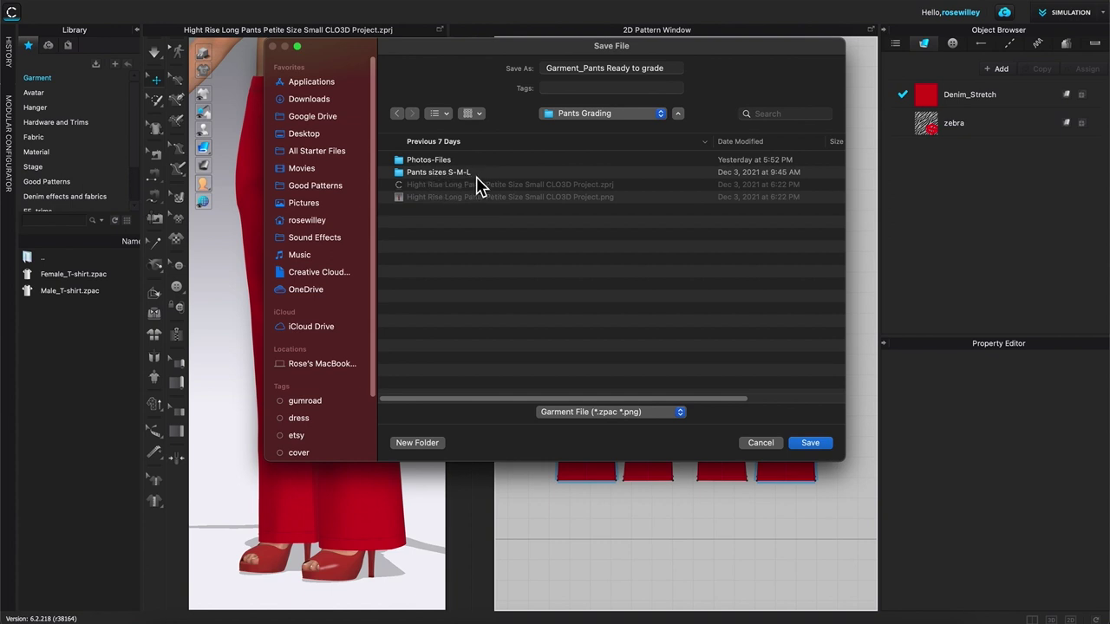
{"action": "double_click", "coordinate": [484, 177]}
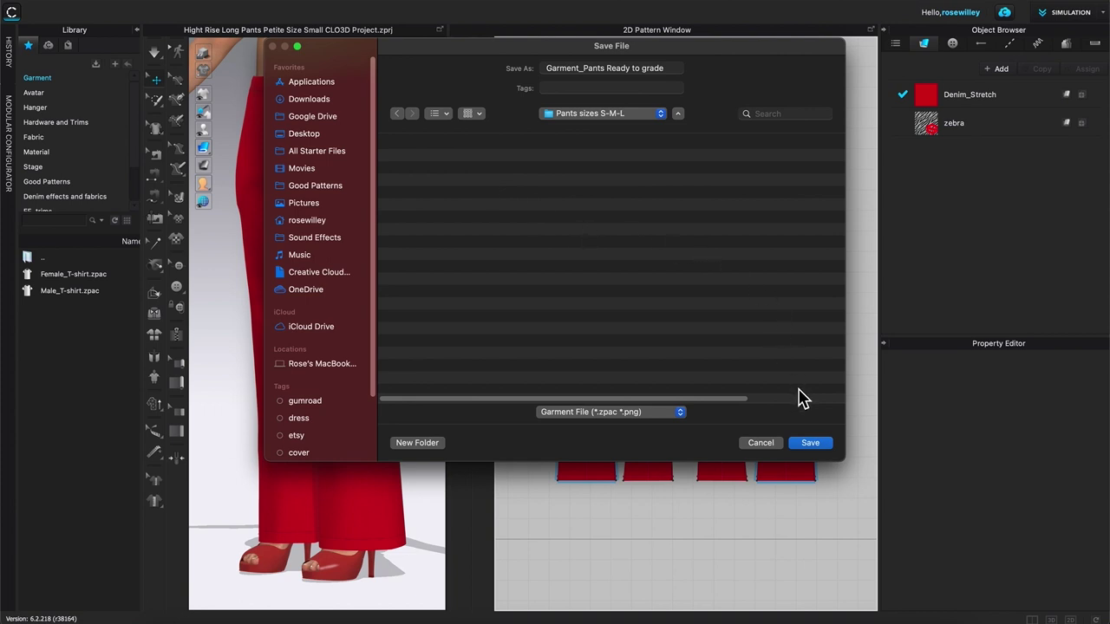
{"action": "left_click", "coordinate": [810, 443]}
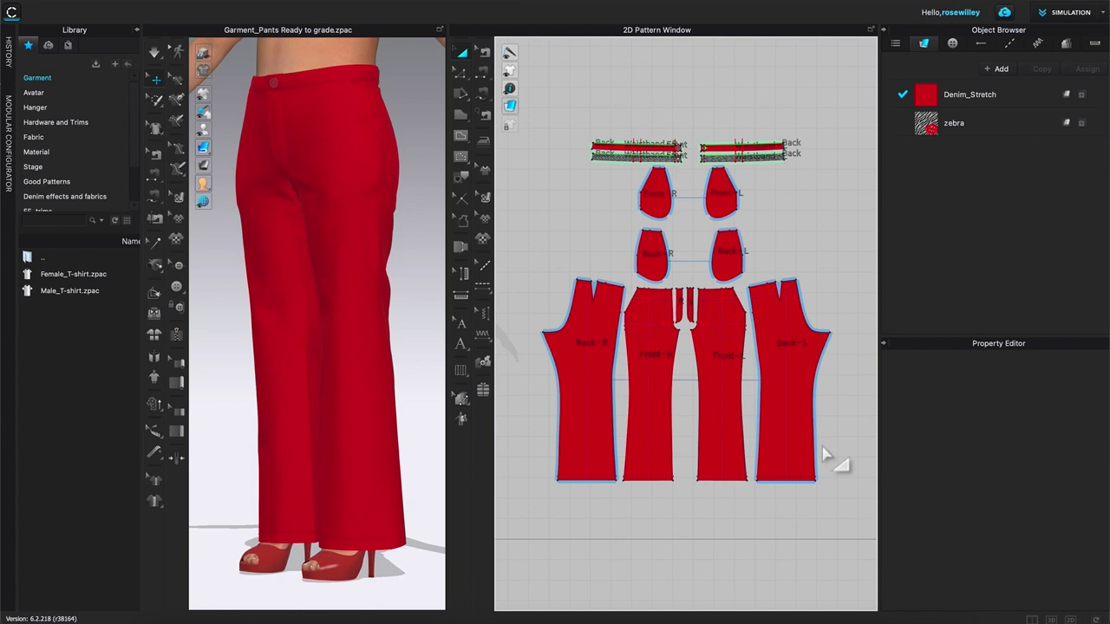
Step: Zoom out the 2D window and select every pants pattern piece with Transform Pattern and Ctrl+A
{"action": "scroll", "coordinate": [751, 289], "scroll_direction": "down", "scroll_amount": 4}
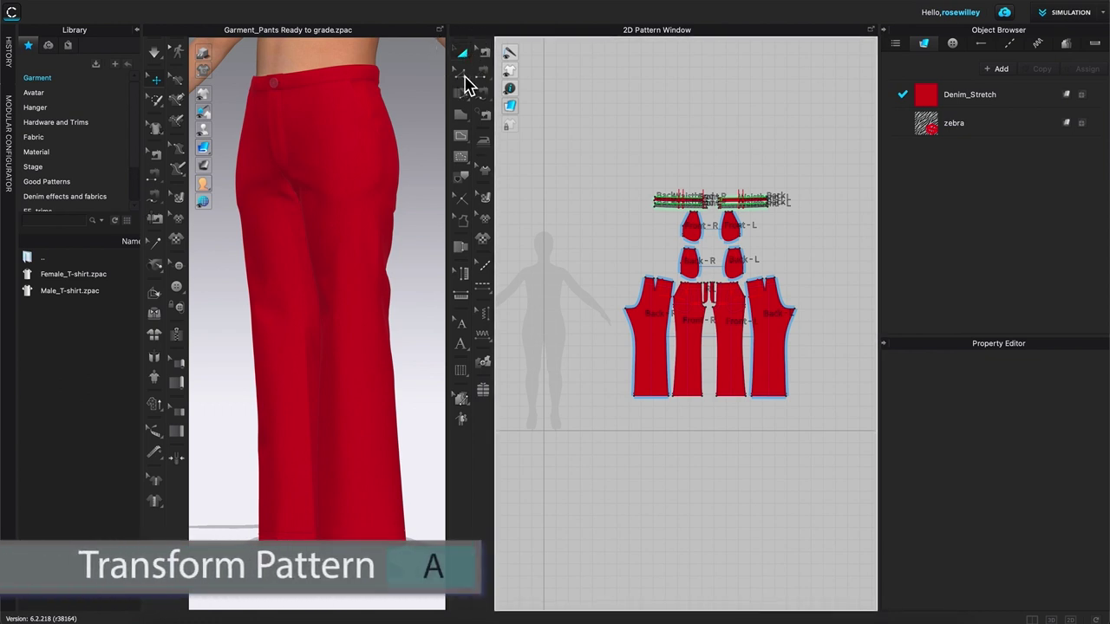
{"action": "left_click", "coordinate": [548, 139]}
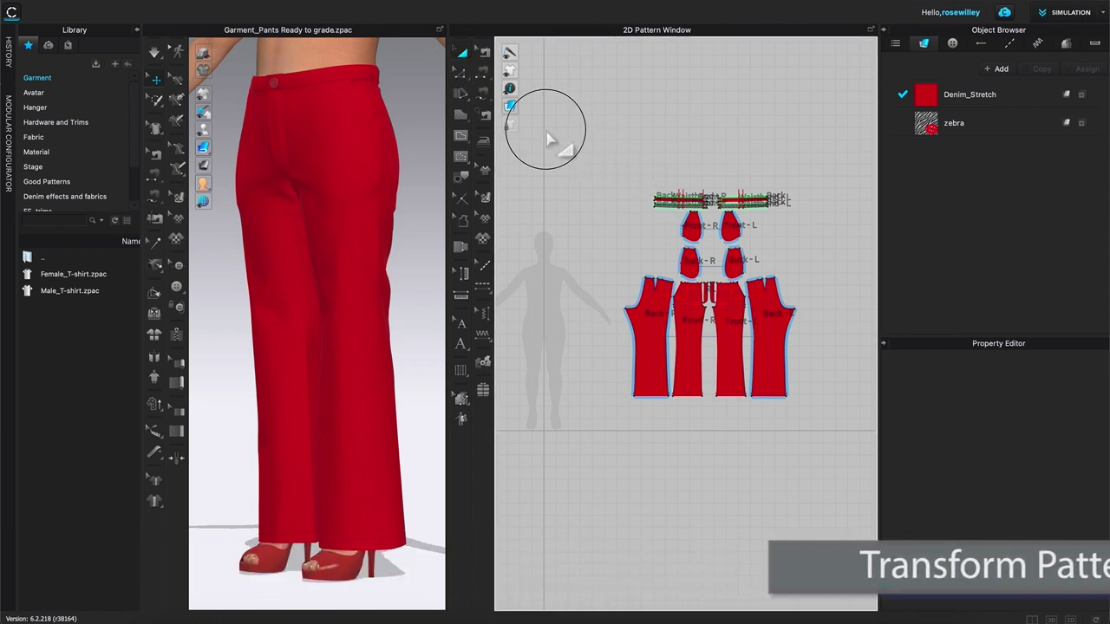
{"action": "left_click_drag", "start_coordinate": [548, 135], "coordinate": [862, 485]}
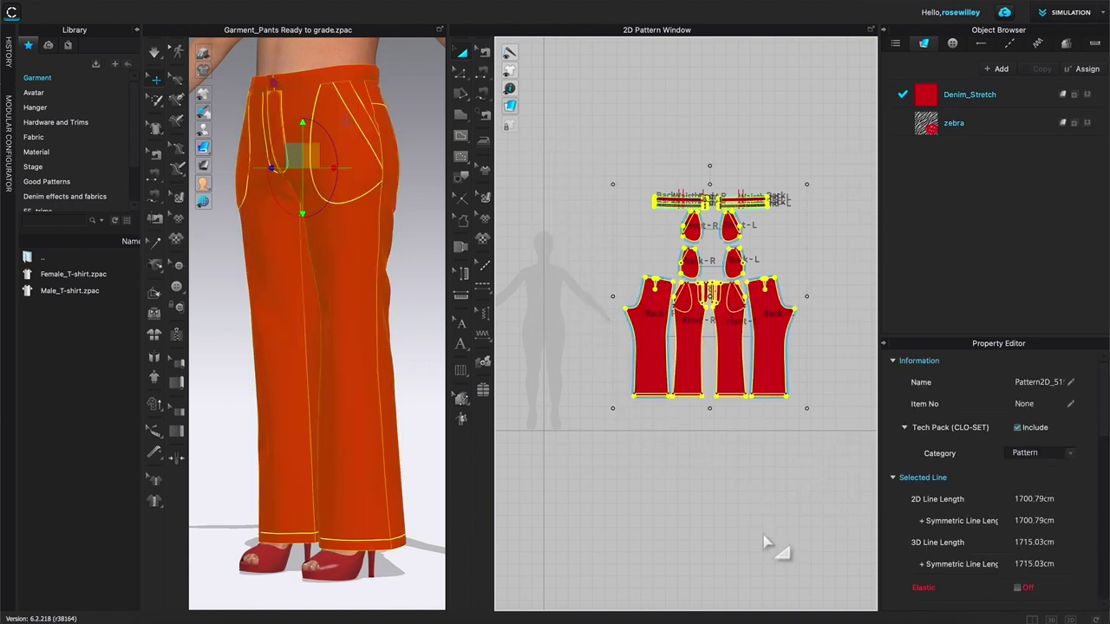
{"action": "left_click", "coordinate": [786, 139]}
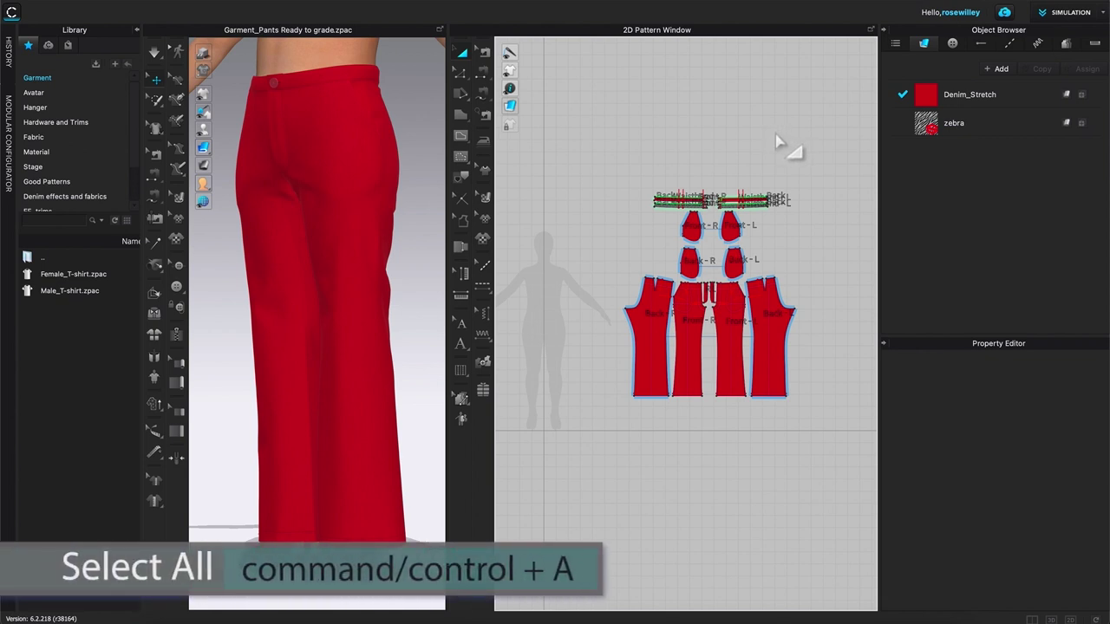
{"action": "key", "text": "ctrl+a"}
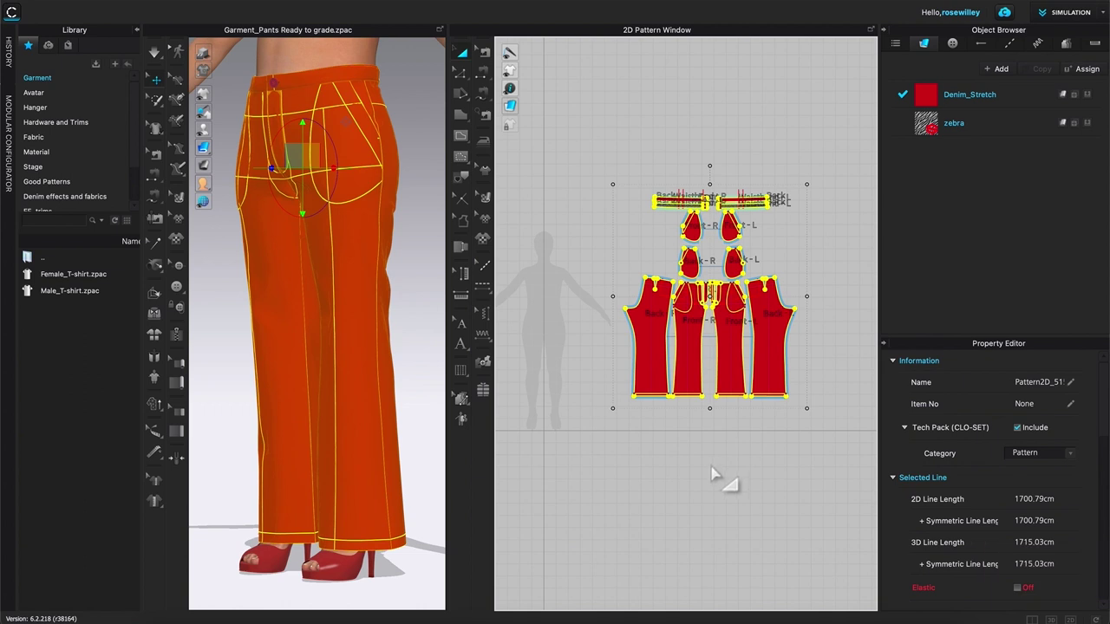
Step: Delete all pants pattern pieces and show the avatar in Front view
{"action": "key", "text": "Delete"}
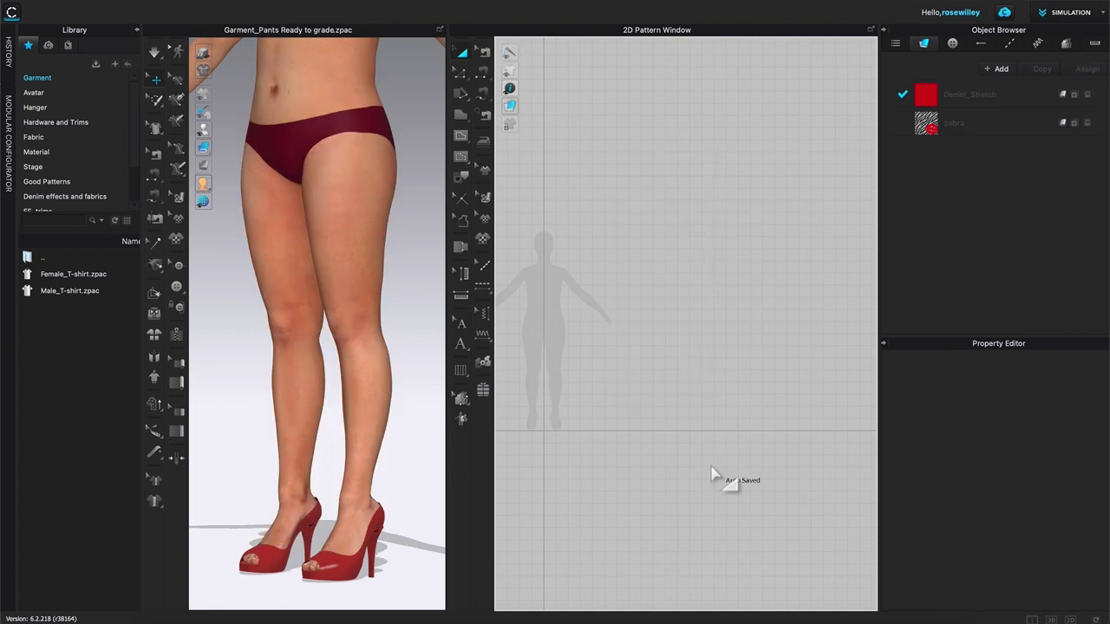
{"action": "scroll", "coordinate": [722, 333], "scroll_direction": "down", "scroll_amount": 2}
{"action": "scroll", "coordinate": [718, 334], "scroll_direction": "down", "scroll_amount": 2}
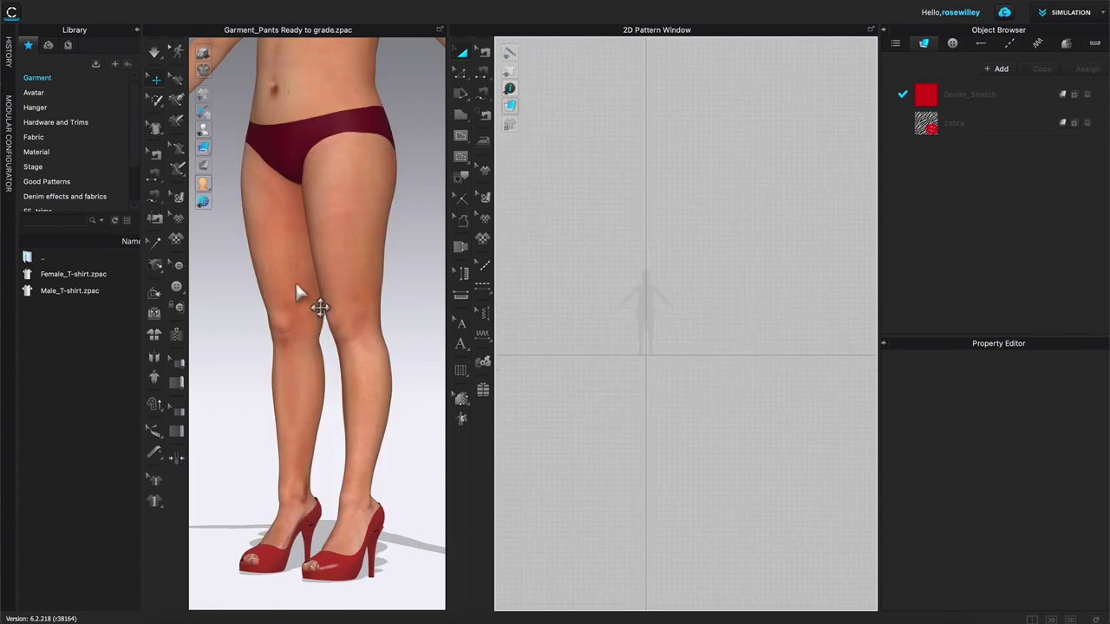
{"action": "key", "text": "2"}
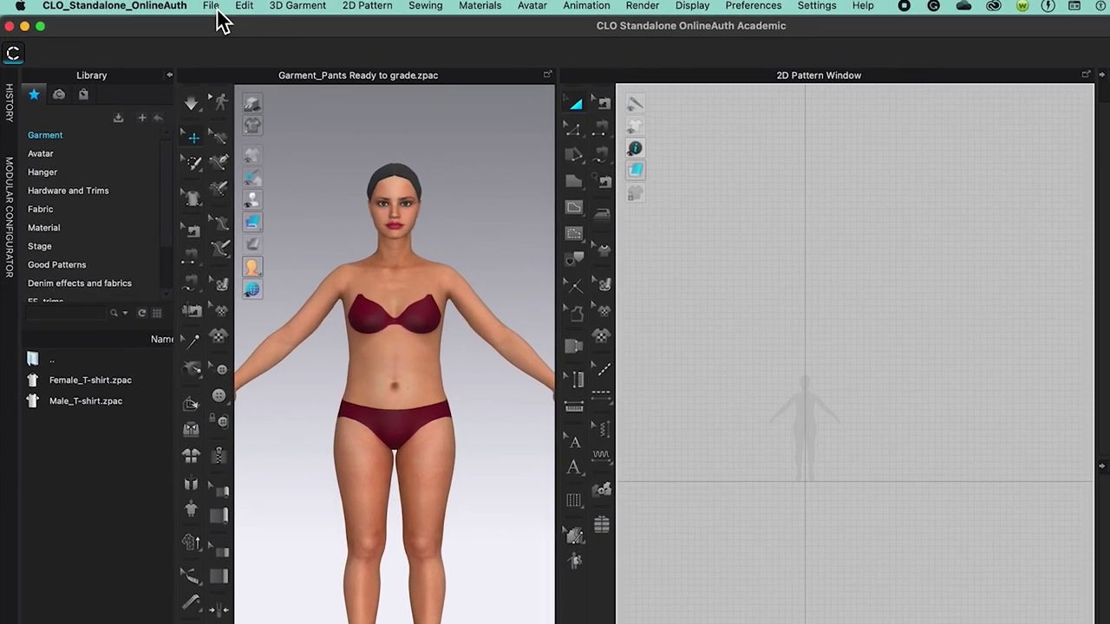
{"action": "left_click", "coordinate": [216, 11]}
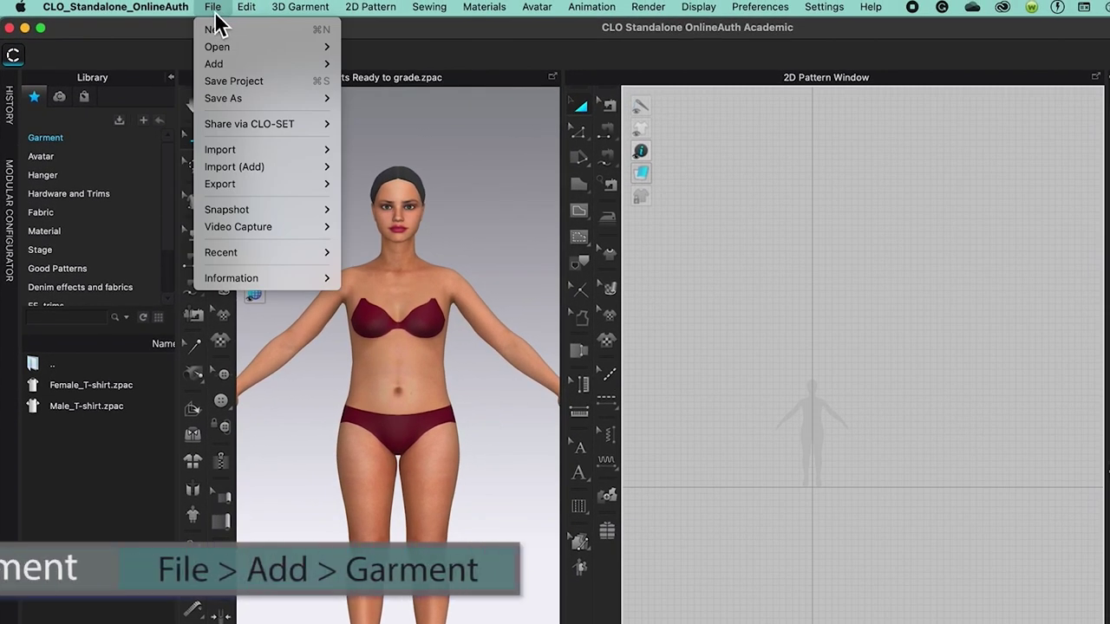
Step: Add a garment, selecting Garment_Pants Ready to grade.zpac from Desktop > Pants Grading > Pants sizes S-M-L
{"action": "mouse_move", "coordinate": [217, 65]}
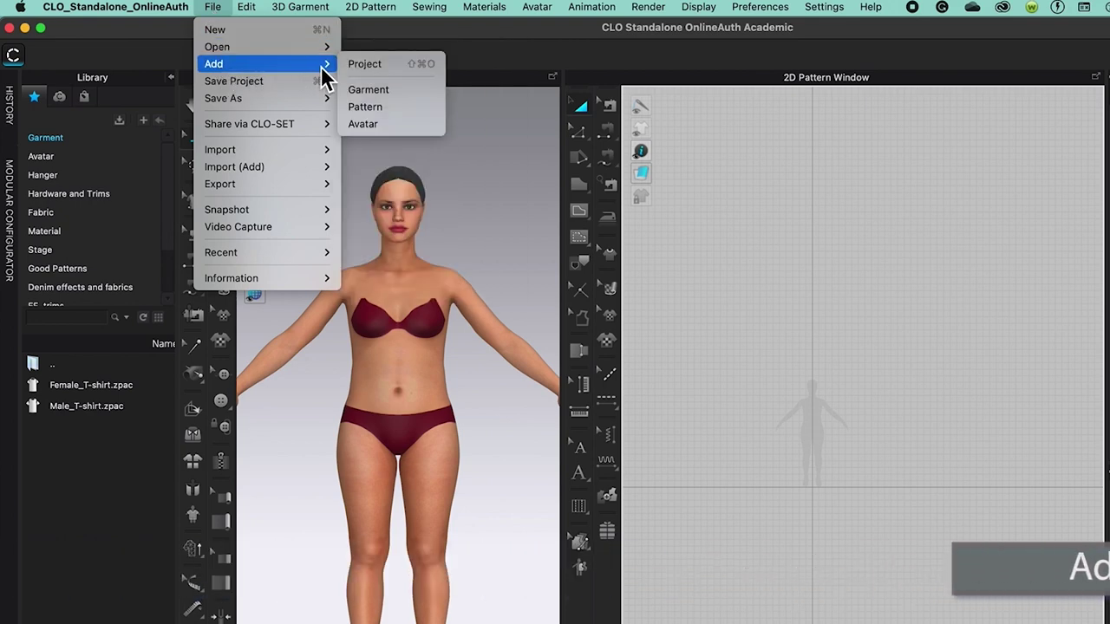
{"action": "left_click", "coordinate": [422, 95]}
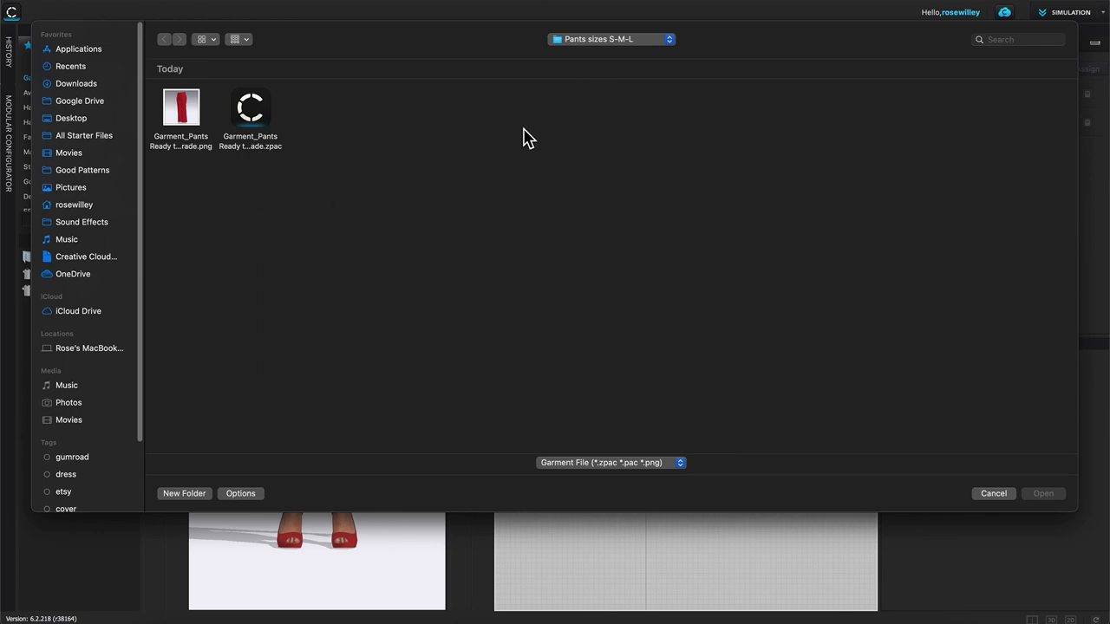
{"action": "left_click", "coordinate": [78, 118]}
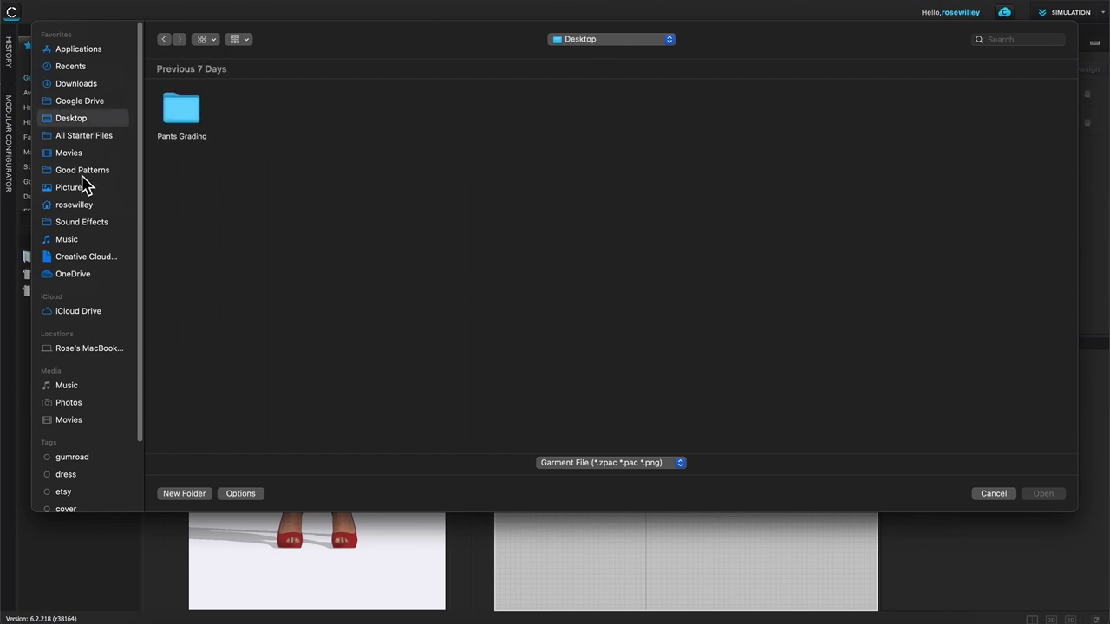
{"action": "double_click", "coordinate": [191, 115]}
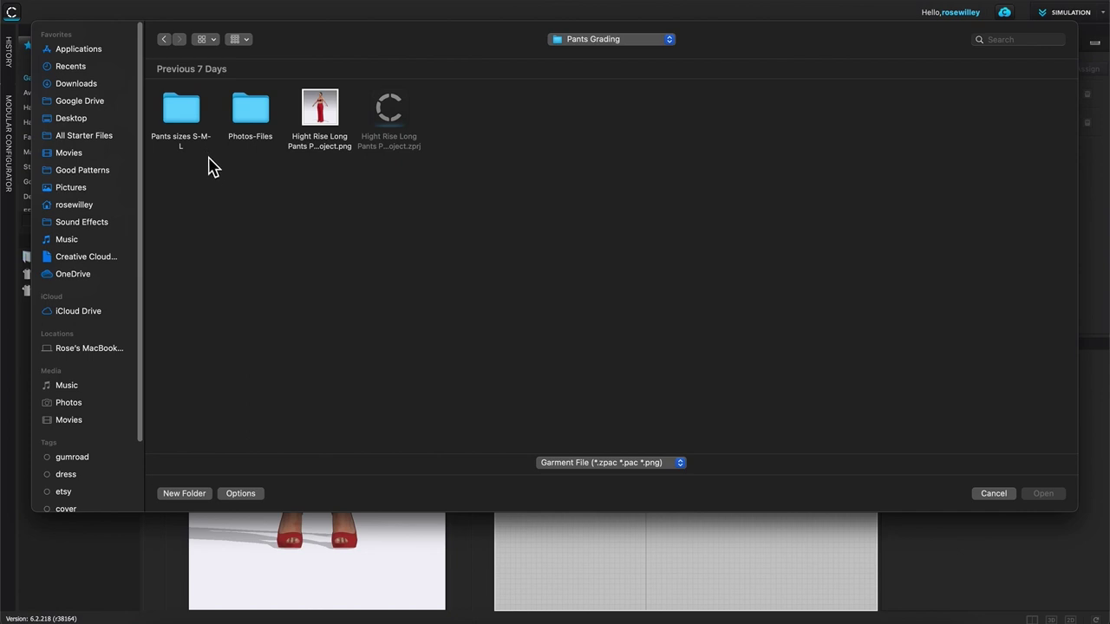
{"action": "double_click", "coordinate": [180, 107]}
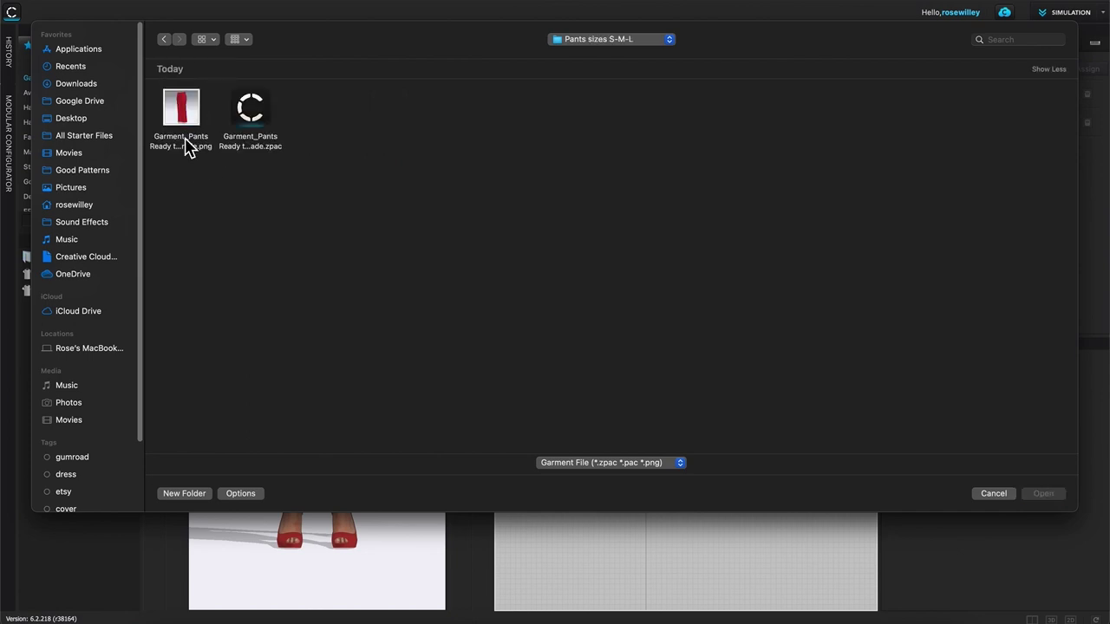
{"action": "left_click", "coordinate": [253, 112]}
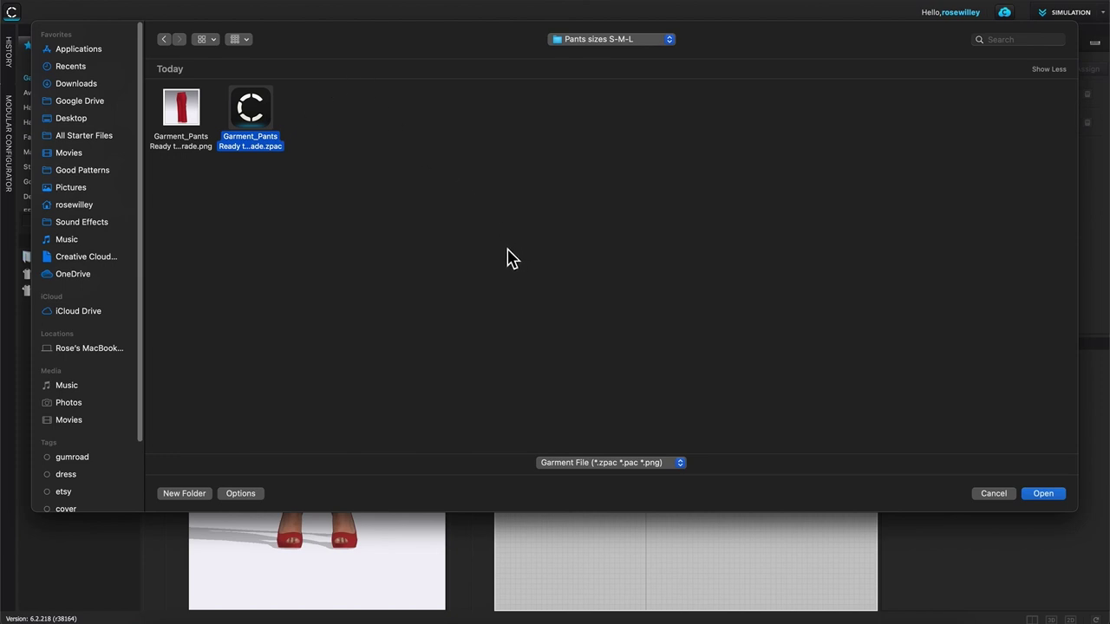
Step: Open the pants garment file and answer Yes to the Open Pose & Size prompt
{"action": "left_click", "coordinate": [1051, 497]}
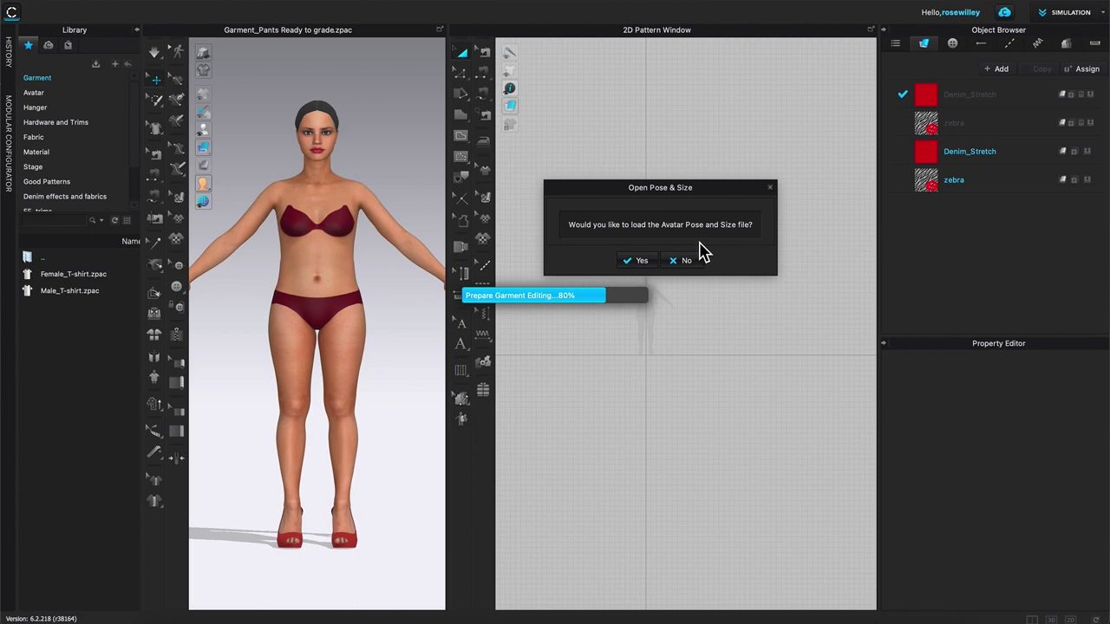
{"action": "left_click", "coordinate": [641, 261]}
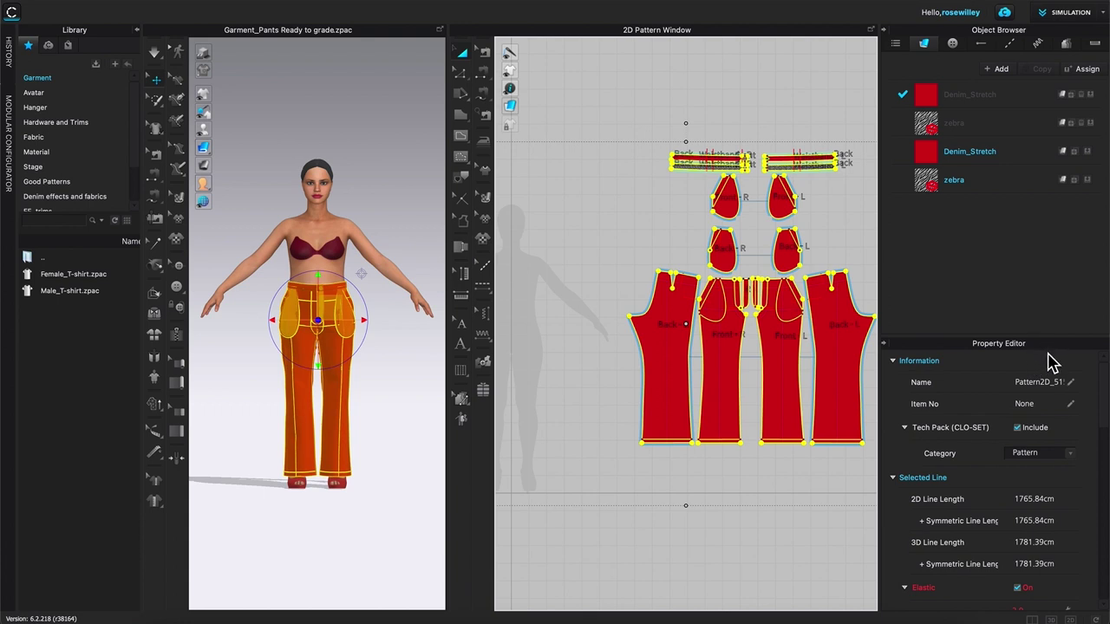
Step: Set the pants patterns' Particle Distance to 20 mm in Simulation Properties
{"action": "left_click_drag", "start_coordinate": [1106, 390], "coordinate": [1093, 526]}
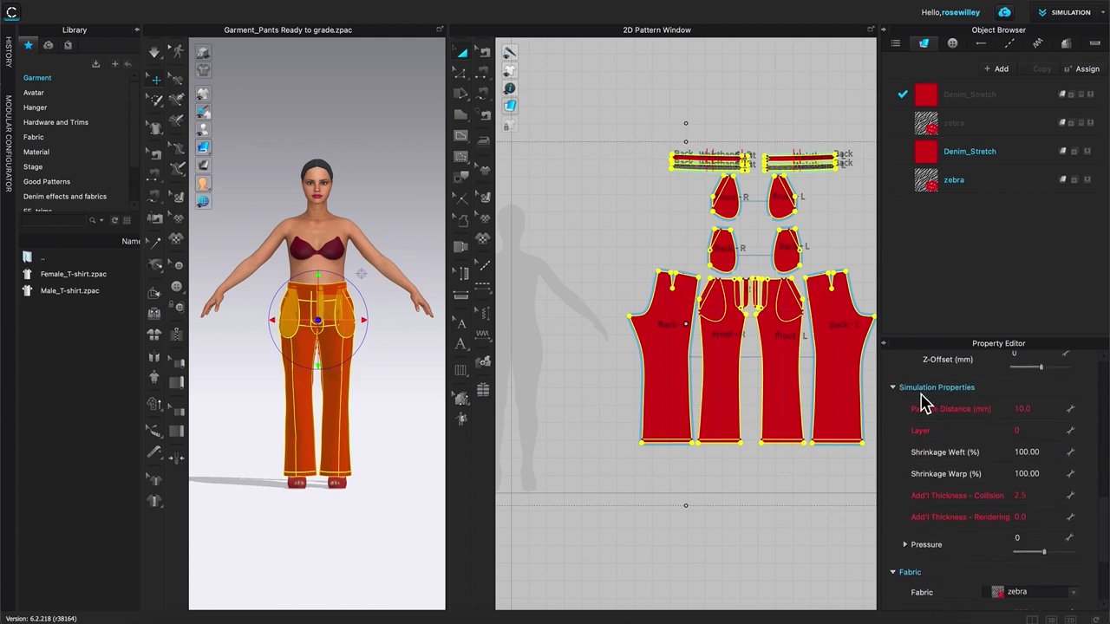
{"action": "left_click", "coordinate": [1023, 408]}
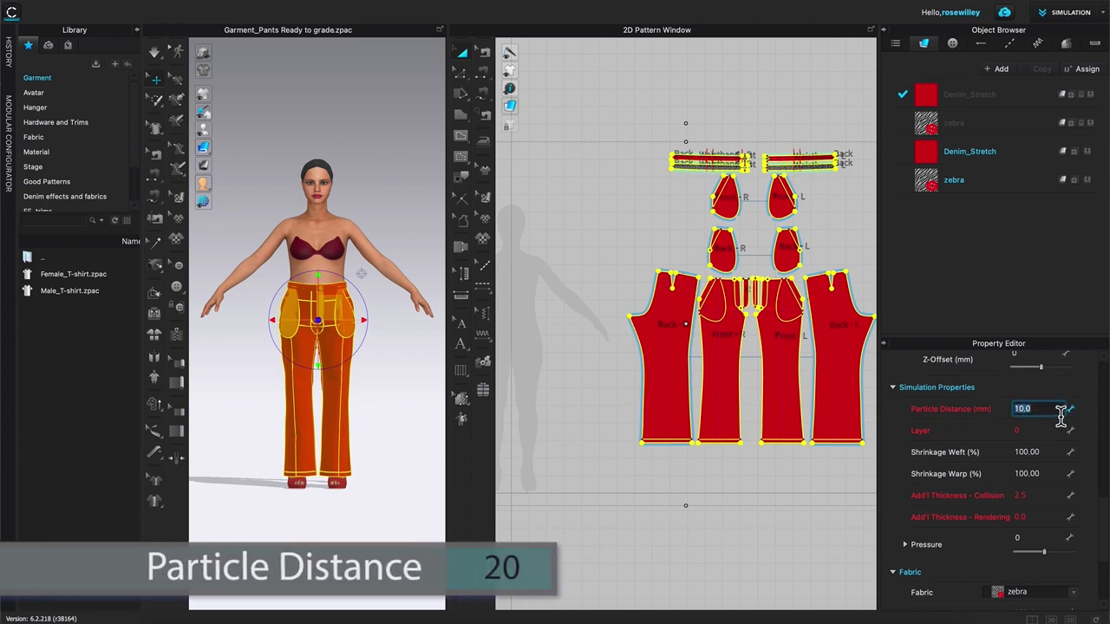
{"action": "type", "text": "20"}
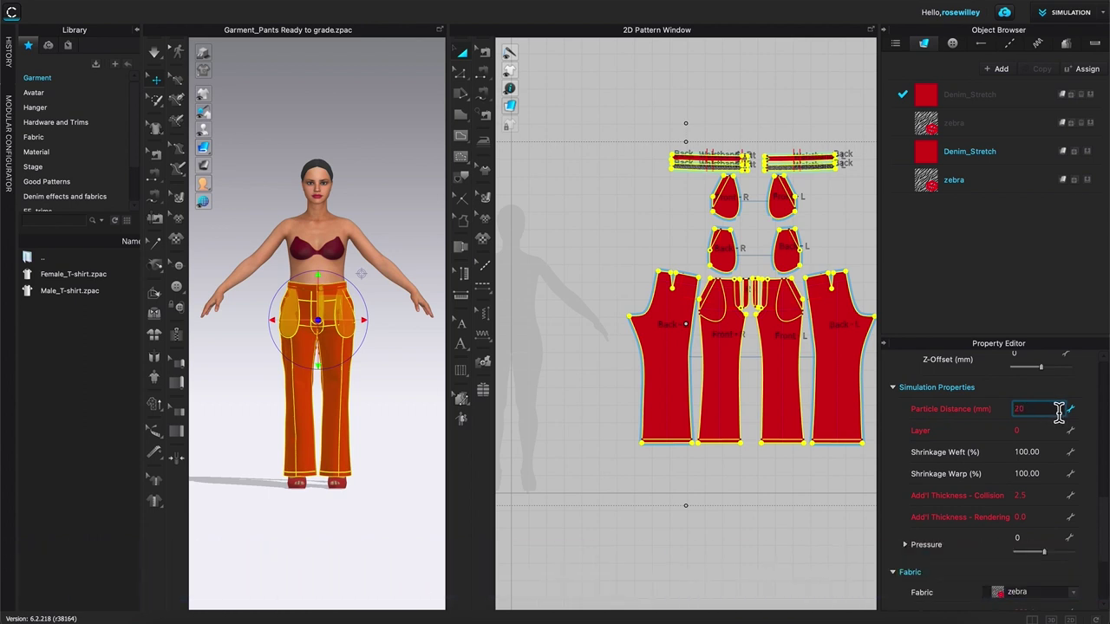
{"action": "key", "text": "Return"}
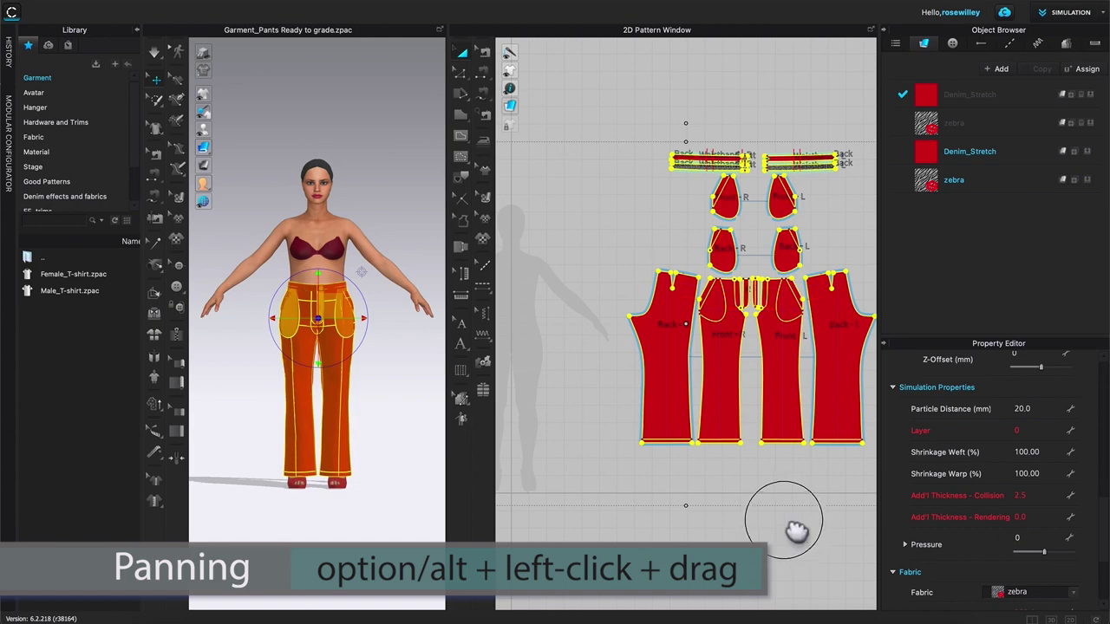
{"action": "left_click_drag", "start_coordinate": [789, 526], "coordinate": [708, 523], "text": "alt"}
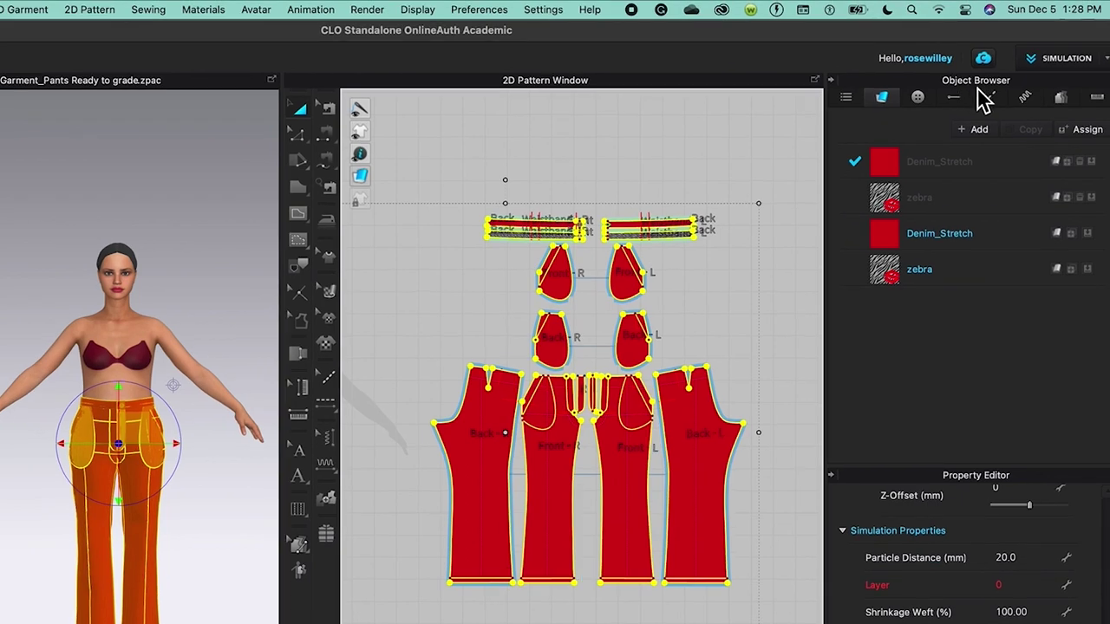
Step: In the Size tab, add Size Group 1 and rename its base size to S
{"action": "left_click", "coordinate": [1061, 98]}
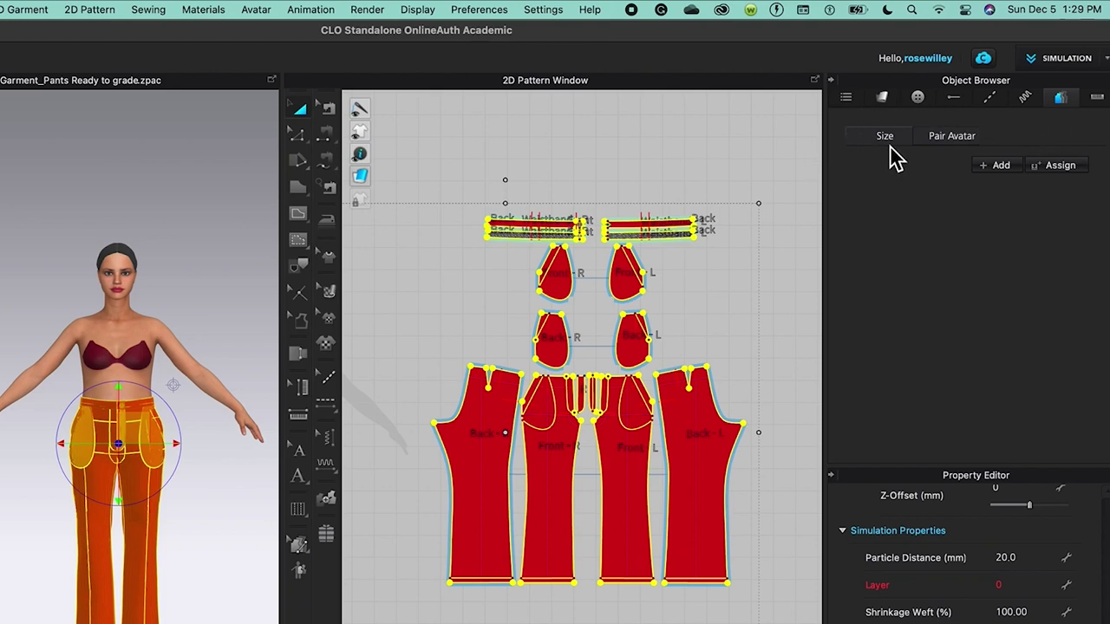
{"action": "left_click", "coordinate": [1005, 170]}
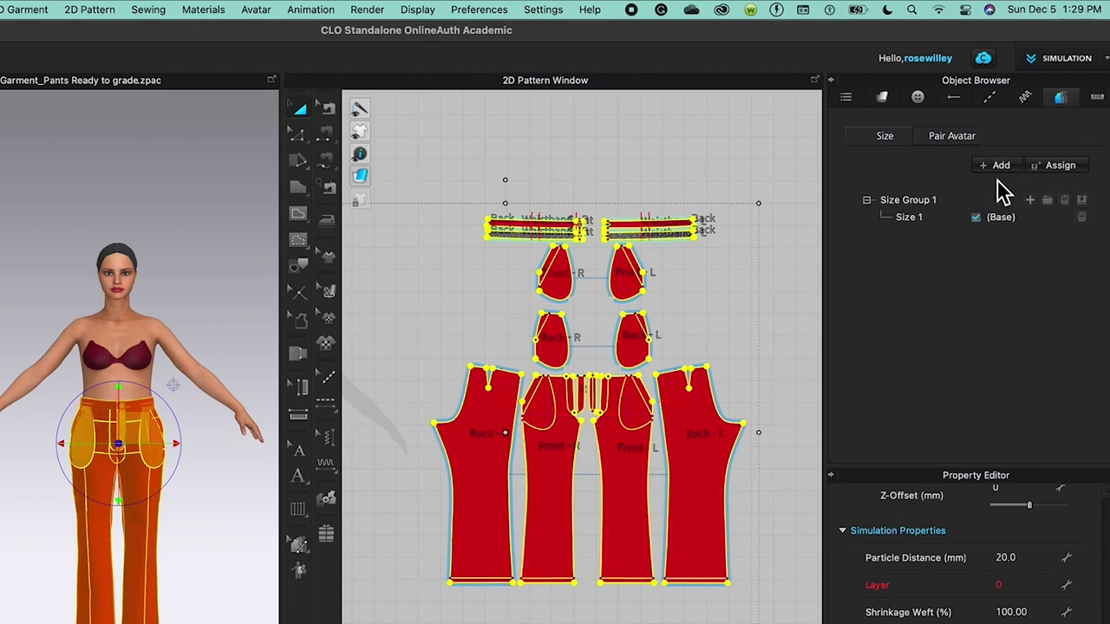
{"action": "left_click", "coordinate": [912, 219]}
{"action": "double_click", "coordinate": [944, 221]}
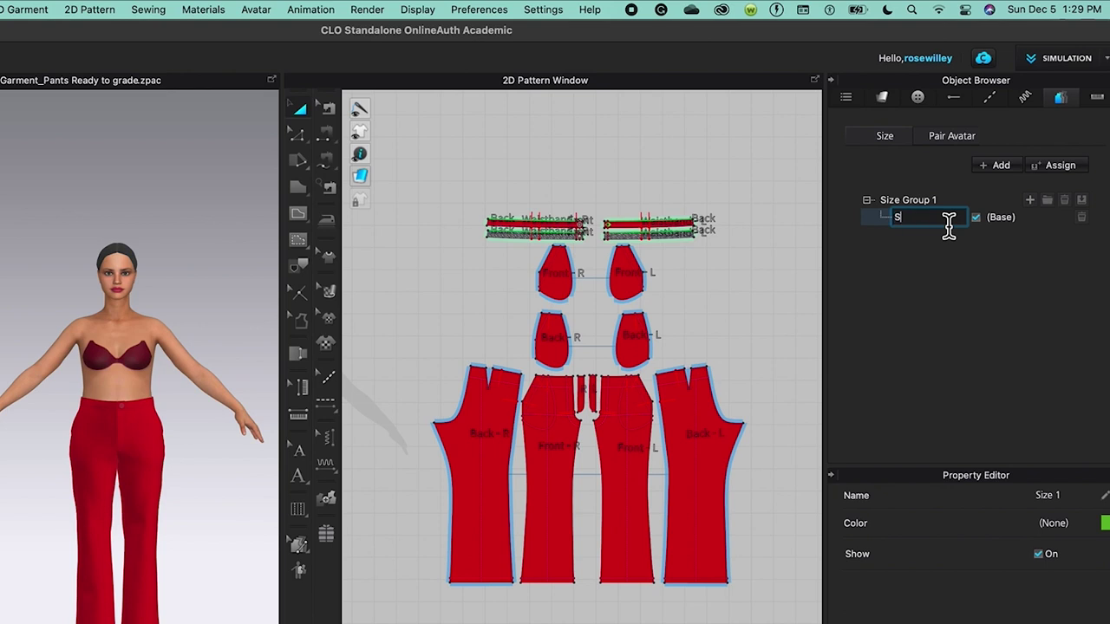
{"action": "type", "text": "S"}
{"action": "key", "text": "Return"}
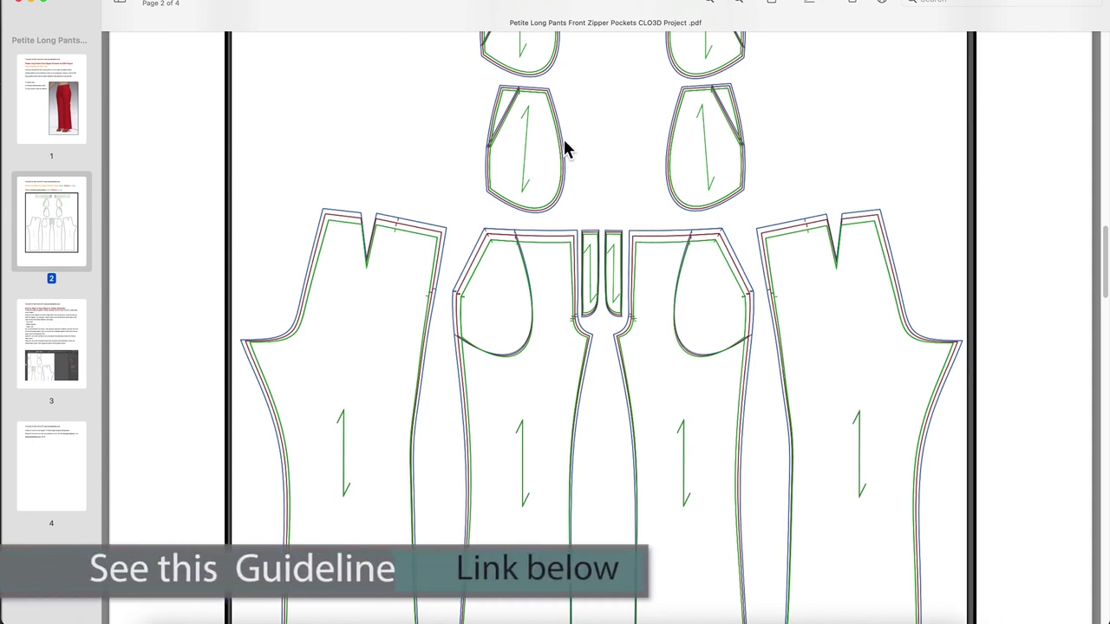
Step: Scroll through the graded S/M/L pattern PDF, then return to CLO3D
{"action": "scroll", "coordinate": [660, 156], "scroll_direction": "up", "scroll_amount": 5}
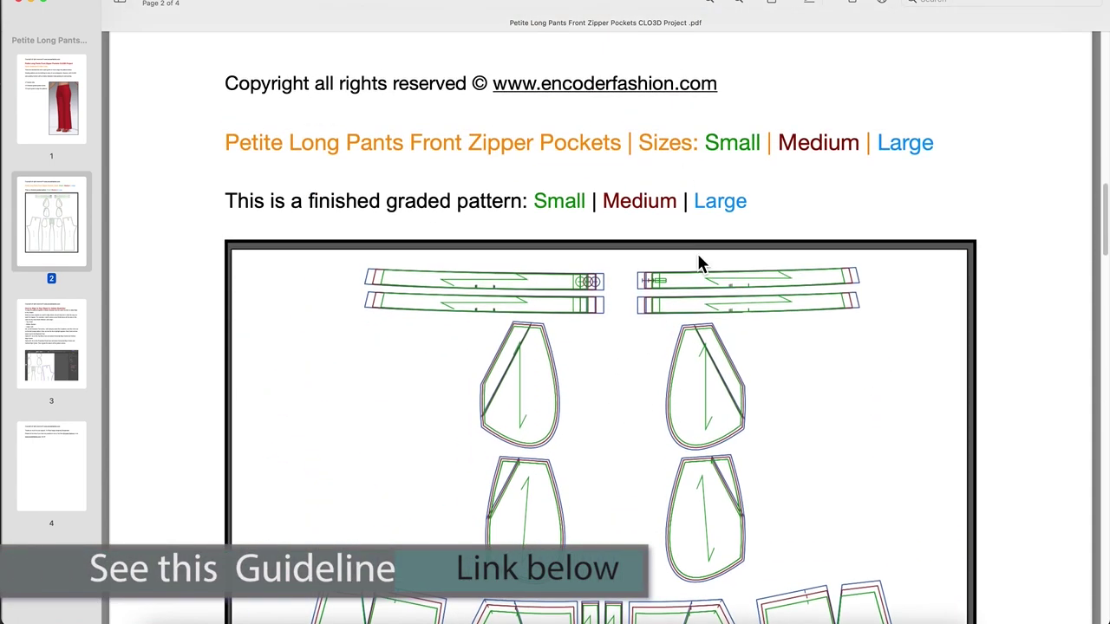
{"action": "scroll", "coordinate": [608, 356], "scroll_direction": "down", "scroll_amount": 2}
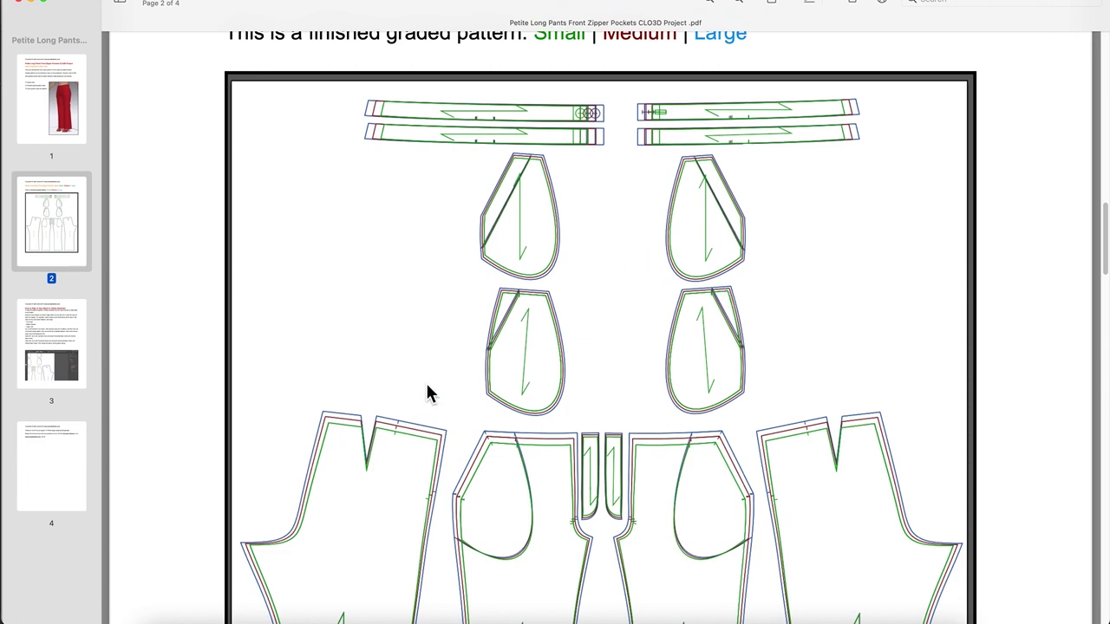
{"action": "left_click", "coordinate": [256, 607]}
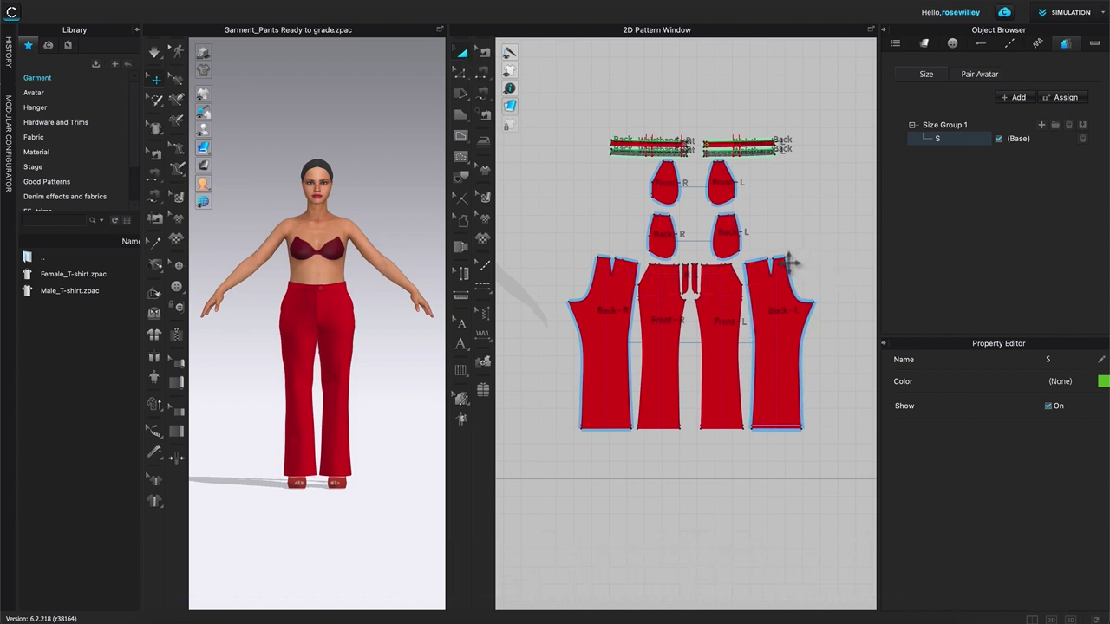
Step: Select all pants patterns, assign them to Size Group 1, and accept the curve-point conversion
{"action": "key", "text": "ctrl+a"}
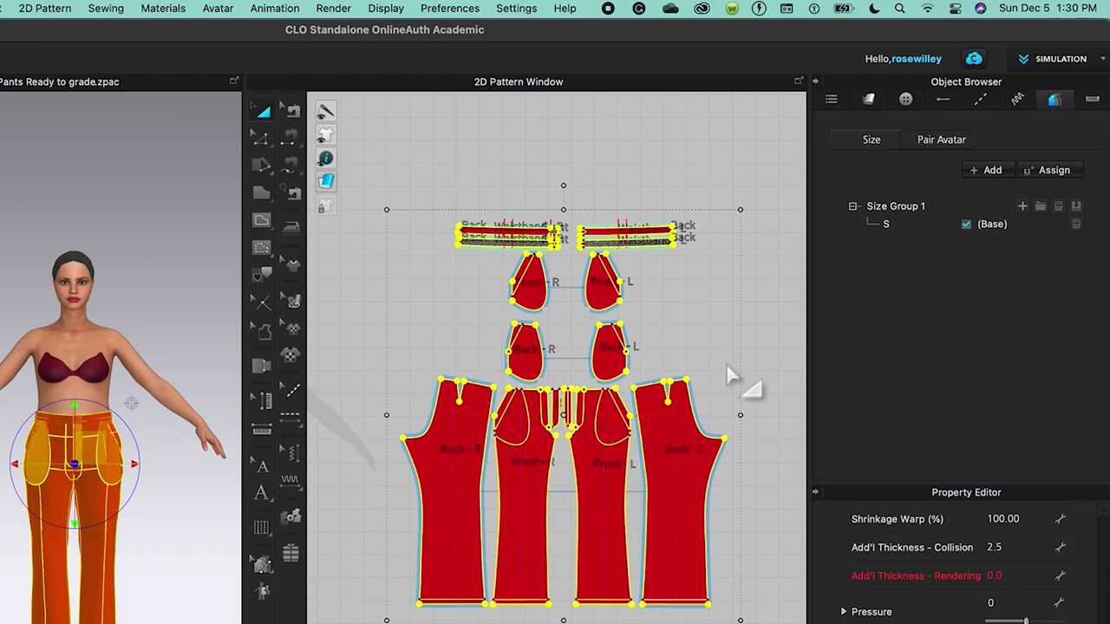
{"action": "left_click", "coordinate": [1084, 219]}
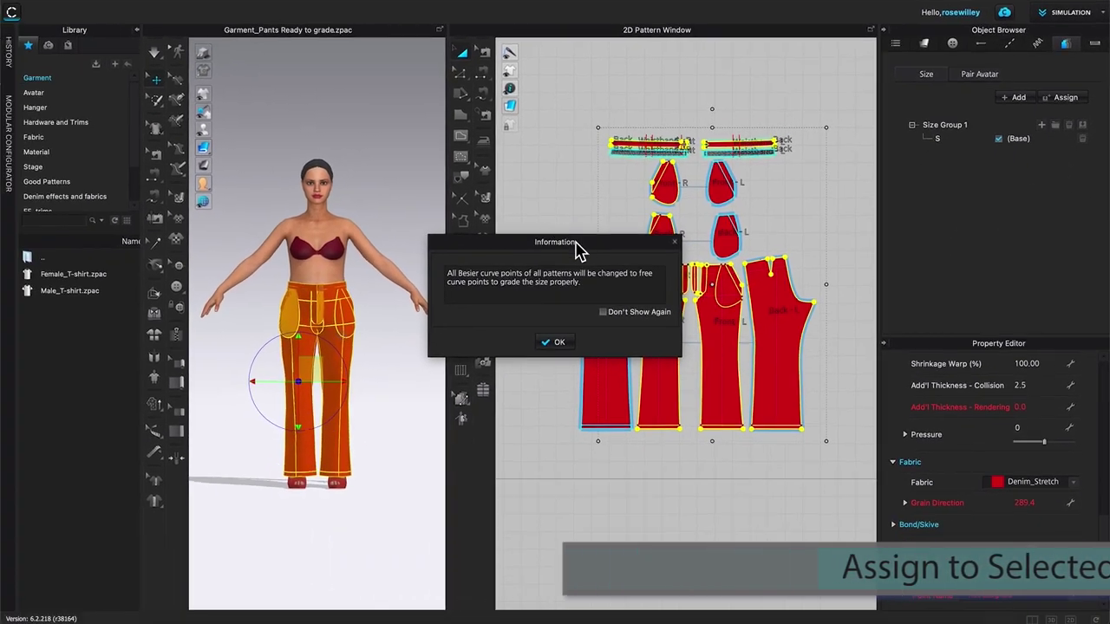
{"action": "left_click_drag", "start_coordinate": [612, 248], "coordinate": [510, 154]}
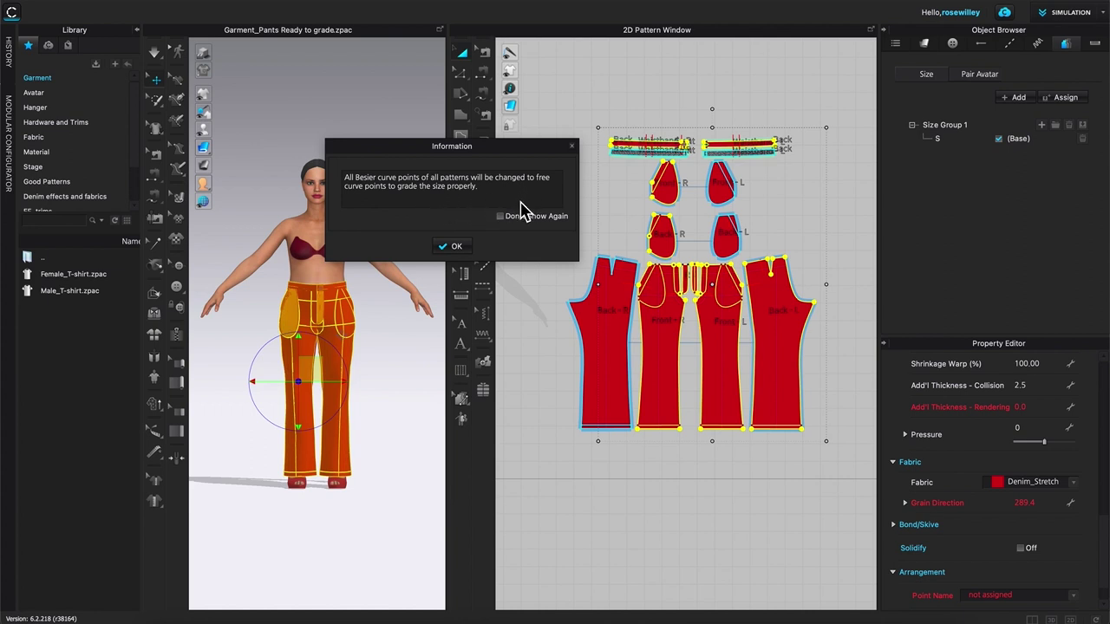
{"action": "left_click", "coordinate": [456, 246]}
{"action": "scroll", "coordinate": [777, 102], "scroll_direction": "up", "scroll_amount": 2}
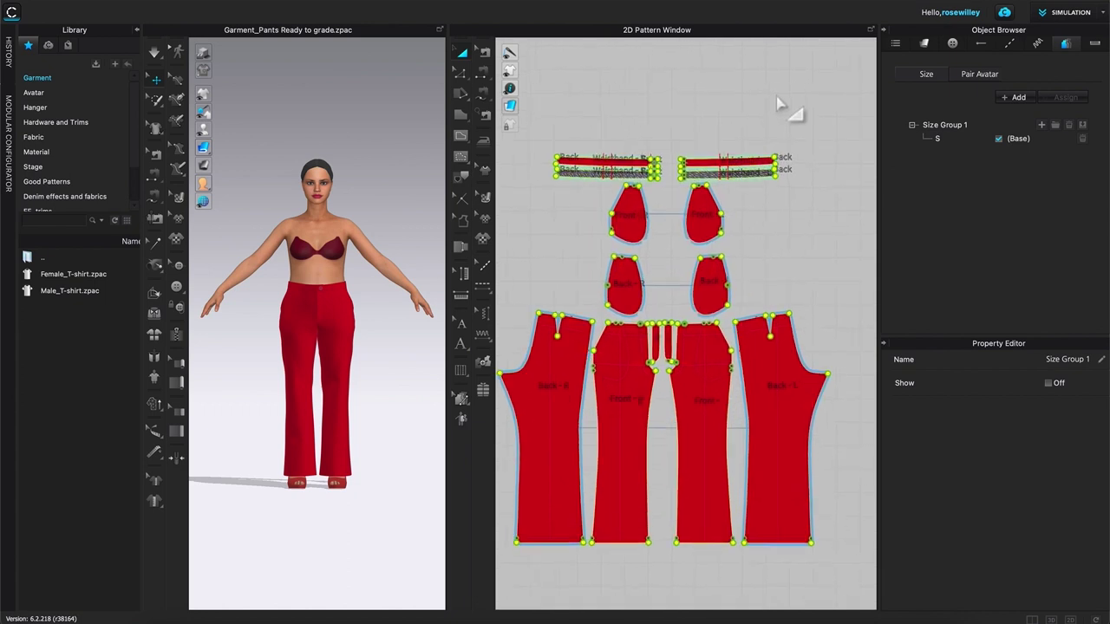
Step: Load the EF_Petite S_V2 avatar from the EF_Petite XS-XL library and select it to check its size
{"action": "middle_click_drag", "start_coordinate": [792, 275], "coordinate": [815, 266]}
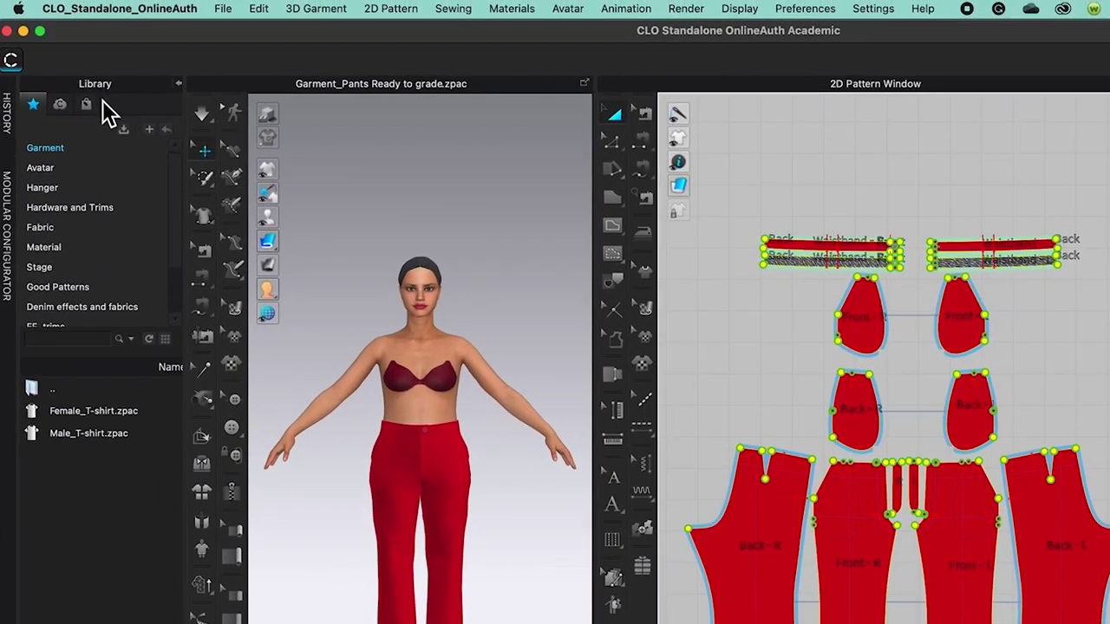
{"action": "left_click", "coordinate": [179, 212]}
{"action": "left_click_drag", "start_coordinate": [179, 212], "coordinate": [184, 275]}
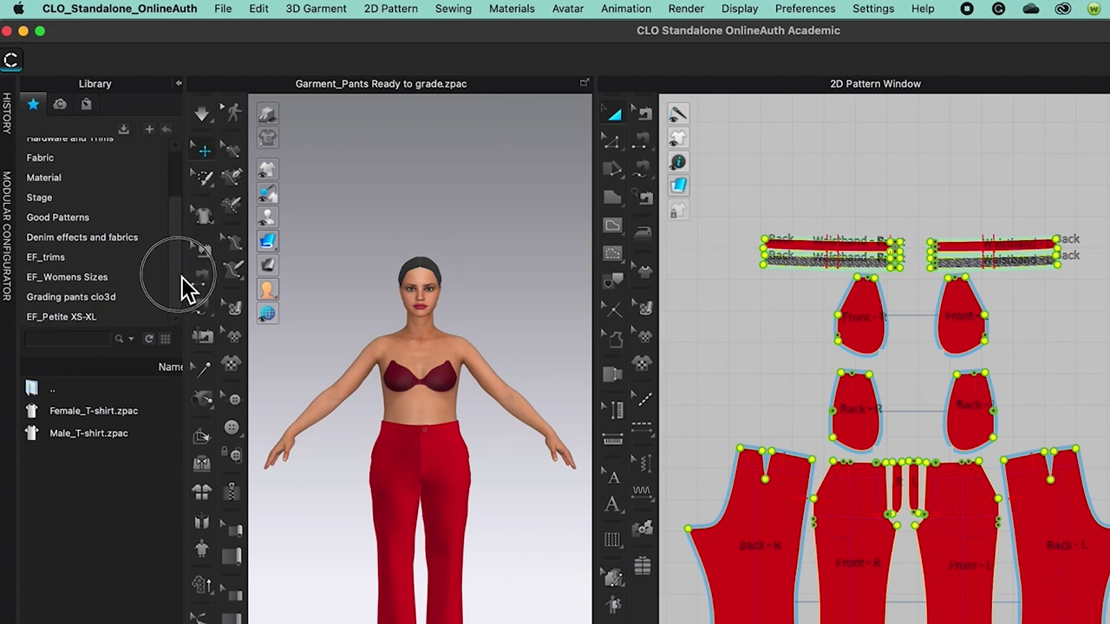
{"action": "left_click", "coordinate": [97, 323]}
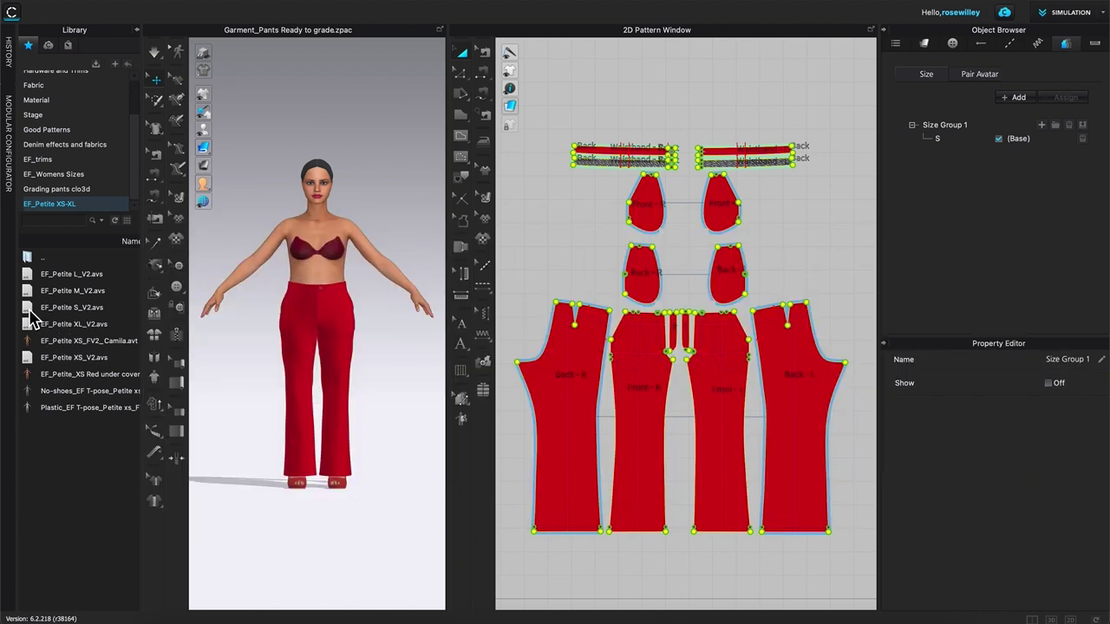
{"action": "left_click", "coordinate": [30, 310]}
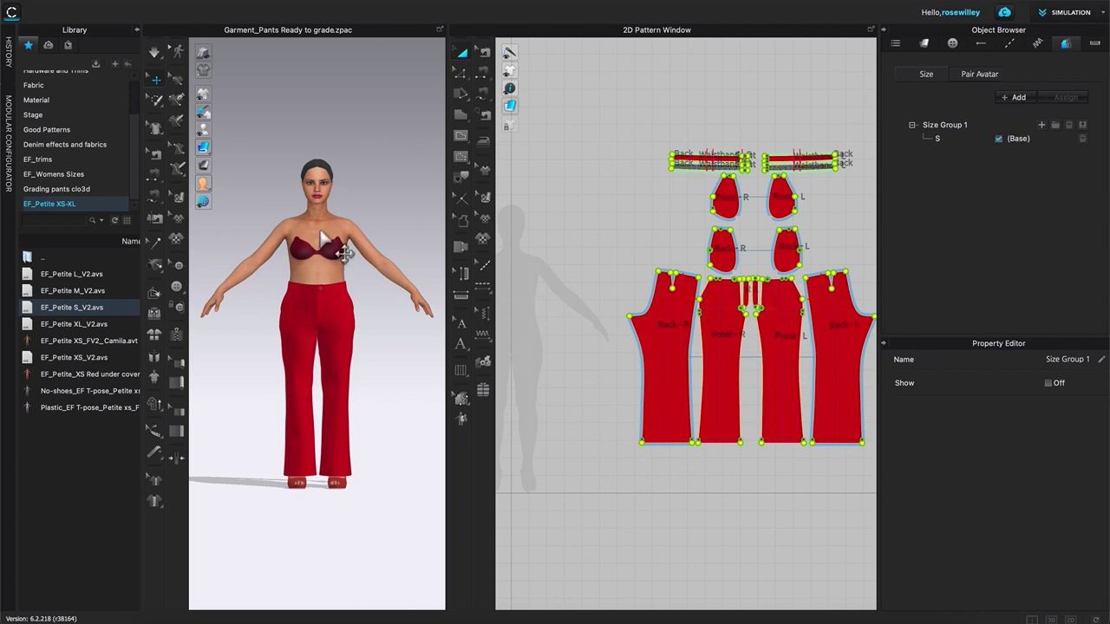
{"action": "left_click", "coordinate": [319, 231]}
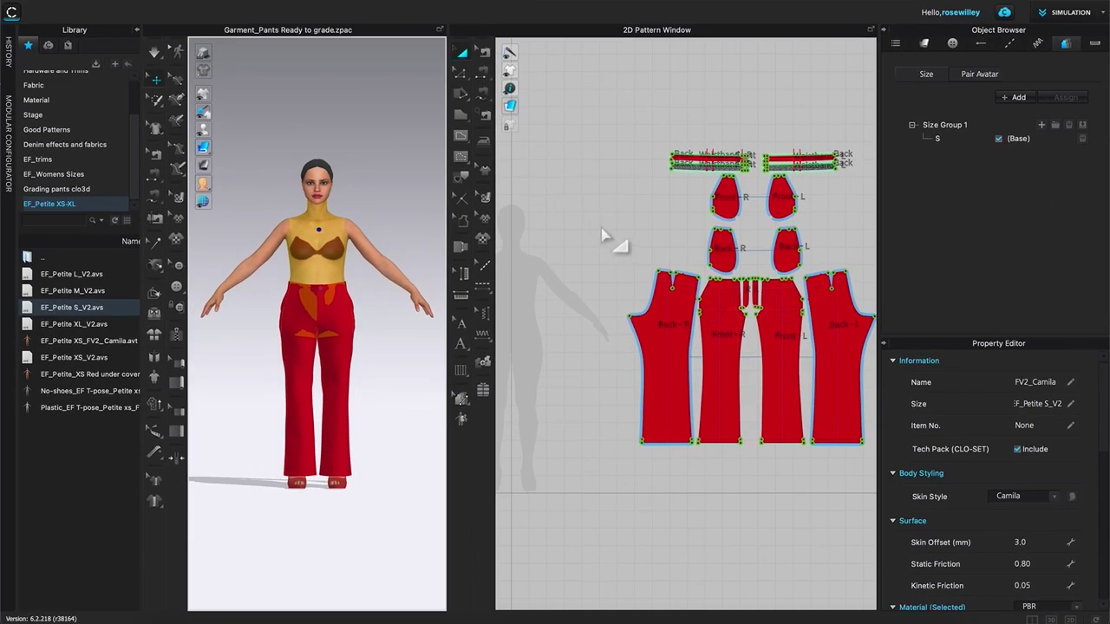
Step: Auto-grade the pants patterns with Maintain Pattern Curvature kept at 100%
{"action": "left_click", "coordinate": [461, 419]}
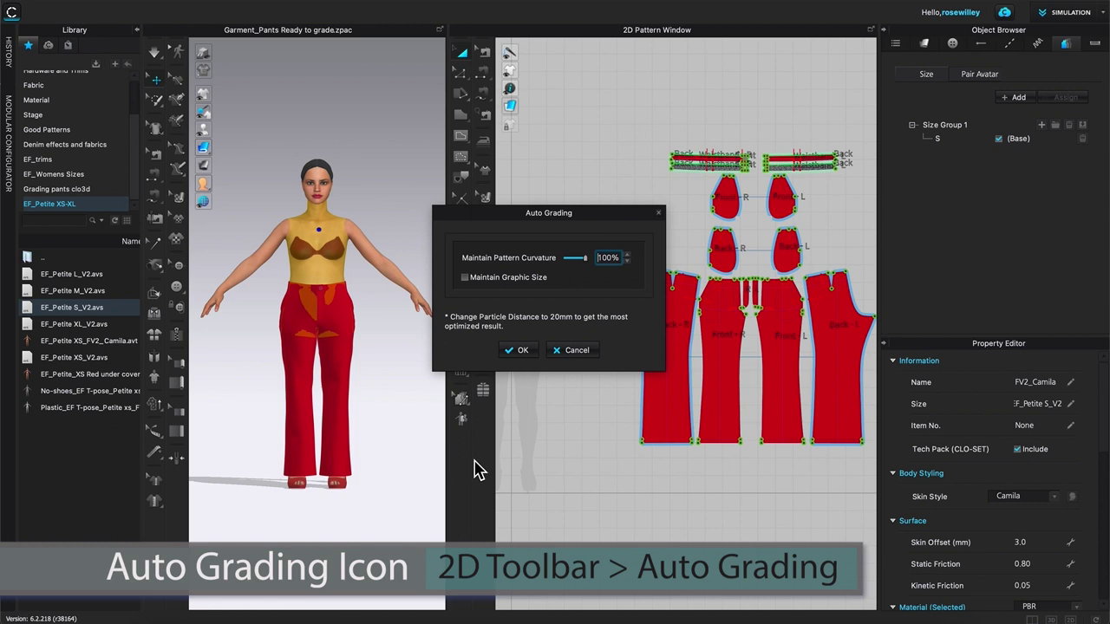
{"action": "left_click", "coordinate": [617, 216]}
{"action": "left_click_drag", "start_coordinate": [617, 216], "coordinate": [612, 197]}
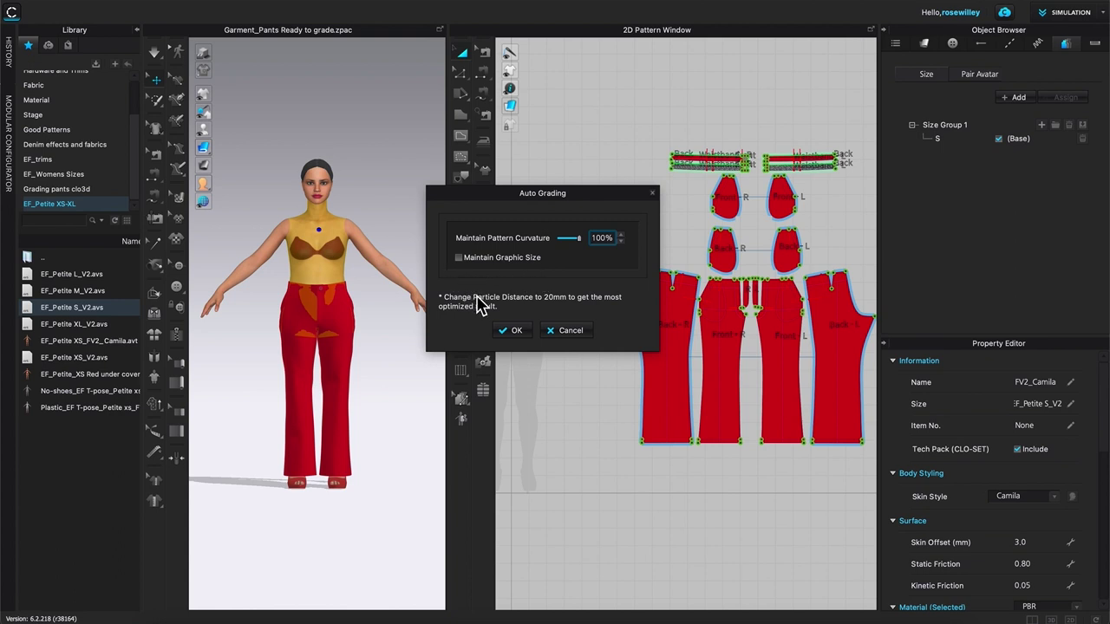
{"action": "left_click", "coordinate": [517, 332]}
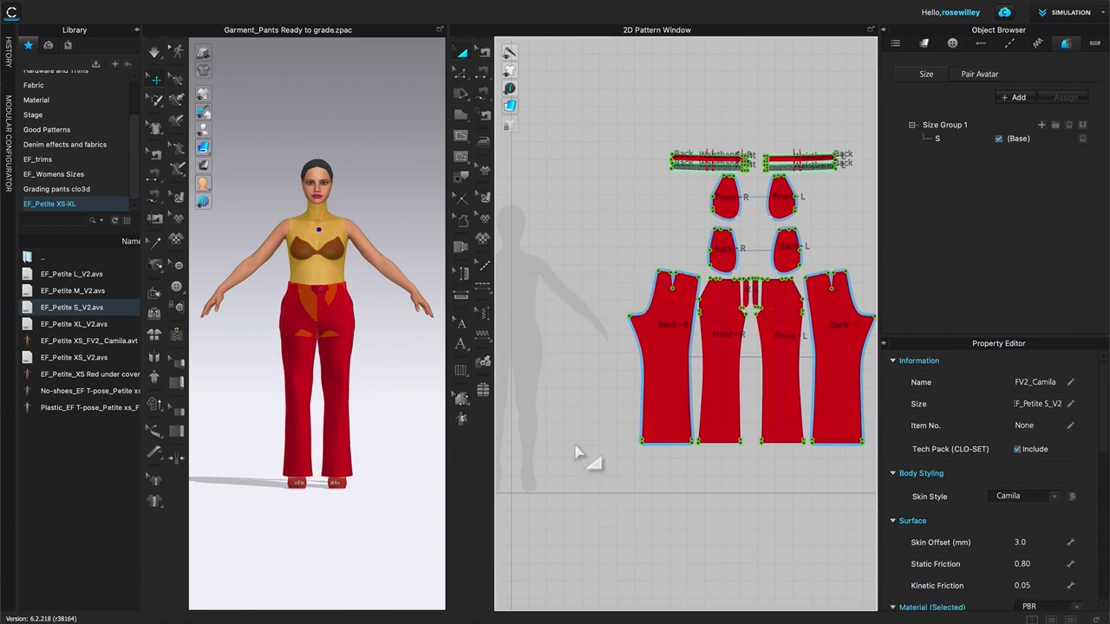
Step: Deselect the avatar, orbit to view its back, and pan the pattern pieces into view
{"action": "left_click", "coordinate": [588, 201]}
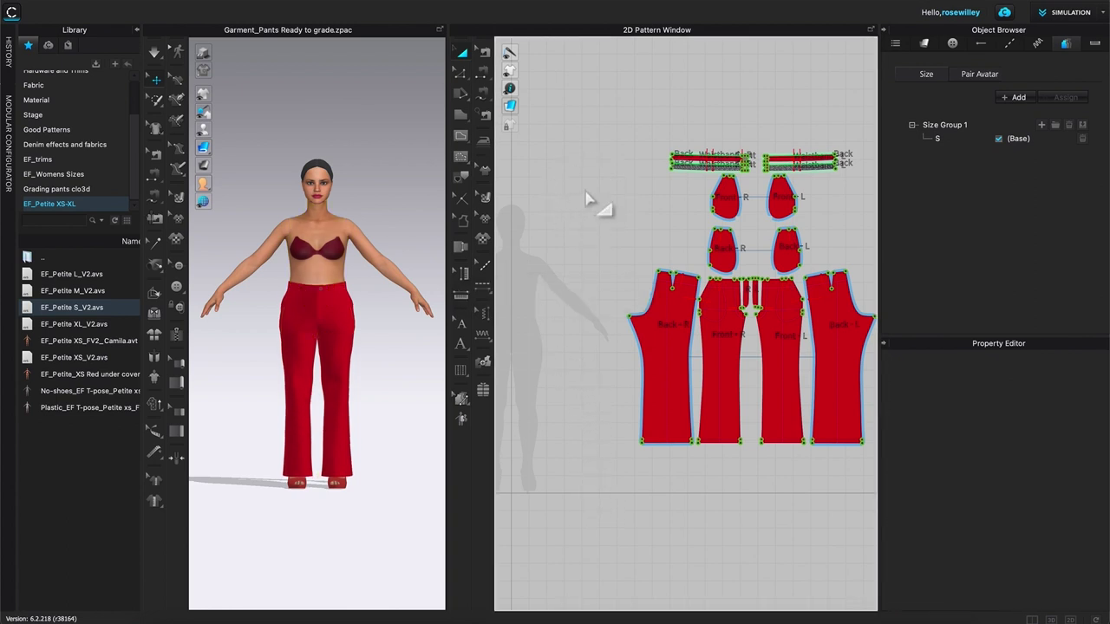
{"action": "mouse_move", "coordinate": [396, 354]}
{"action": "right_mouse_down", "text": "ctrl"}
{"action": "mouse_move", "coordinate": [293, 348]}
{"action": "mouse_move", "coordinate": [403, 343]}
{"action": "right_mouse_up", "text": "ctrl"}
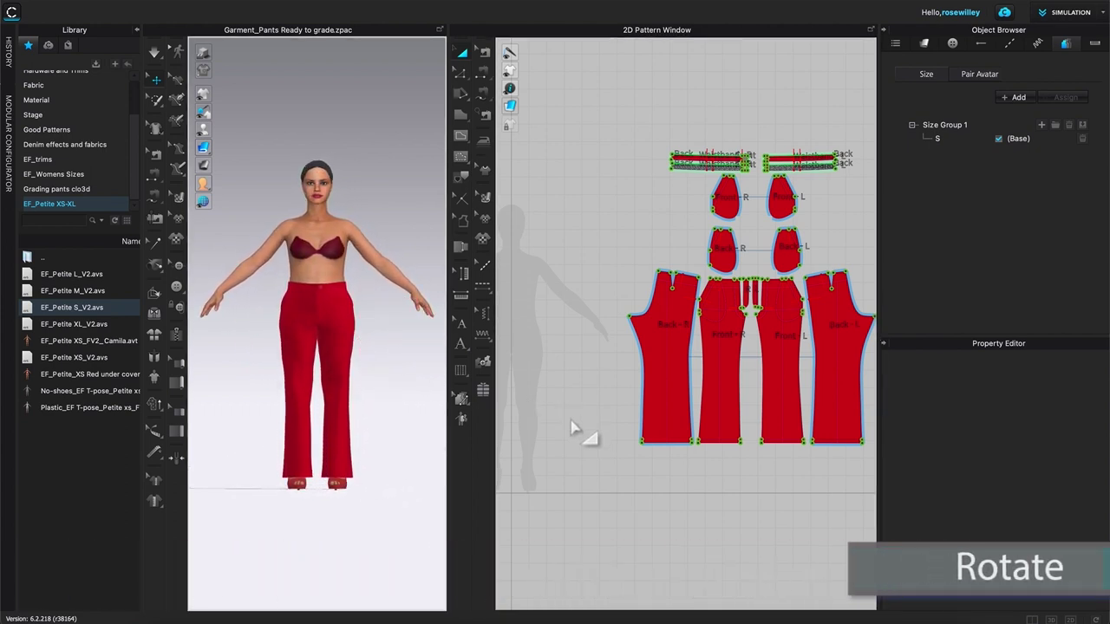
{"action": "left_click_drag", "start_coordinate": [570, 440], "coordinate": [539, 418], "text": "alt"}
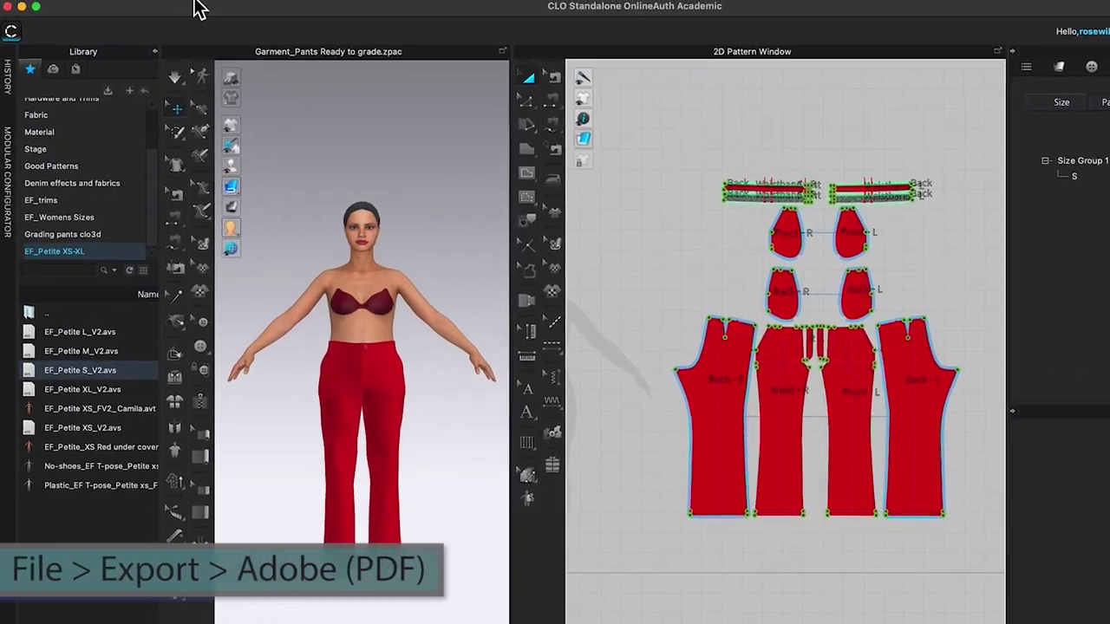
Step: Export the patterns as an Adobe PDF named S_pants into Desktop > Pants Grading > Pants sizes S-M-L
{"action": "left_click", "coordinate": [172, 0]}
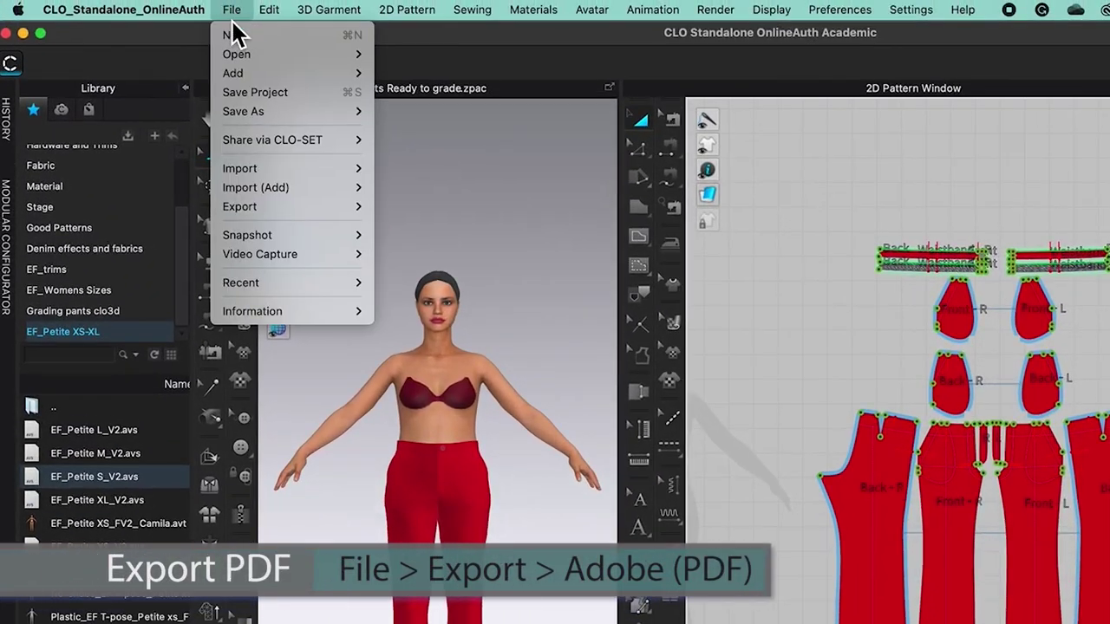
{"action": "mouse_move", "coordinate": [278, 208]}
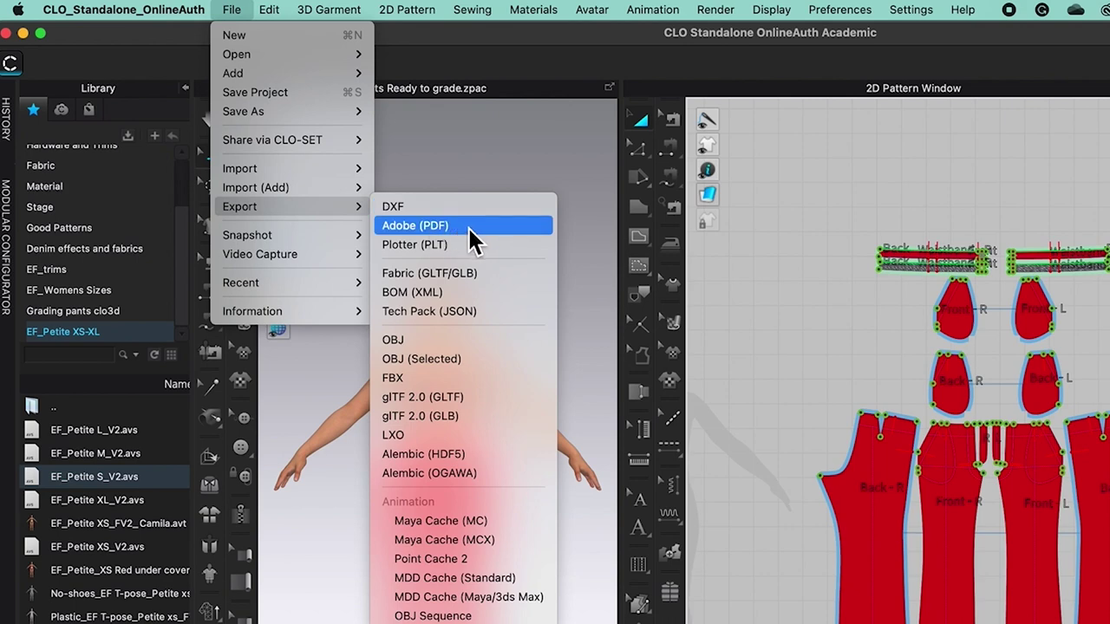
{"action": "left_click", "coordinate": [494, 227]}
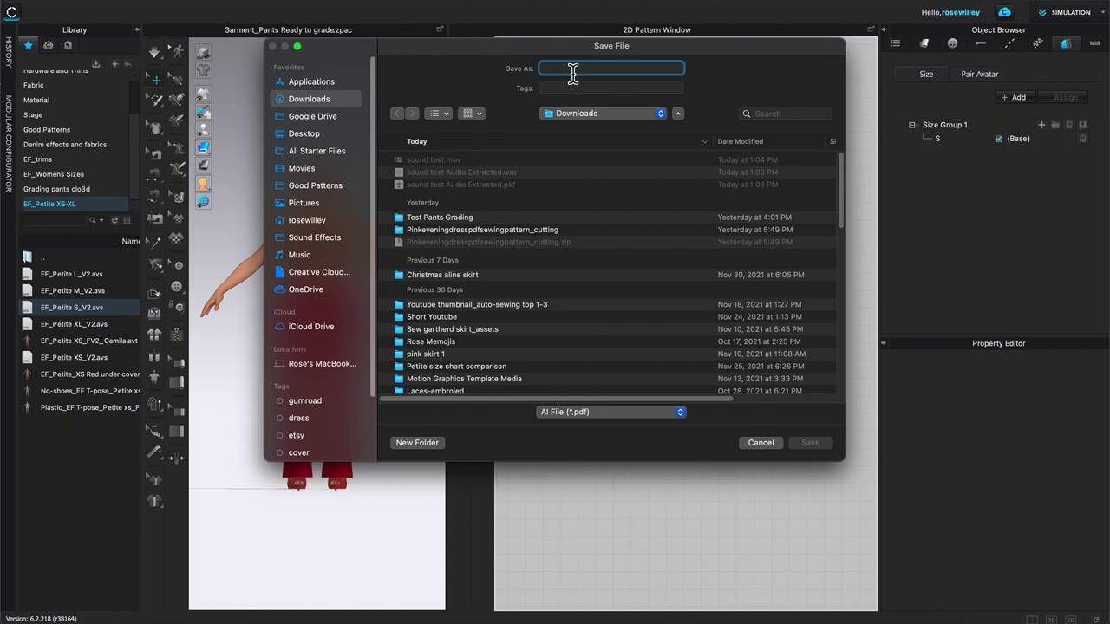
{"action": "type", "text": "S_pants"}
{"action": "left_click", "coordinate": [341, 136]}
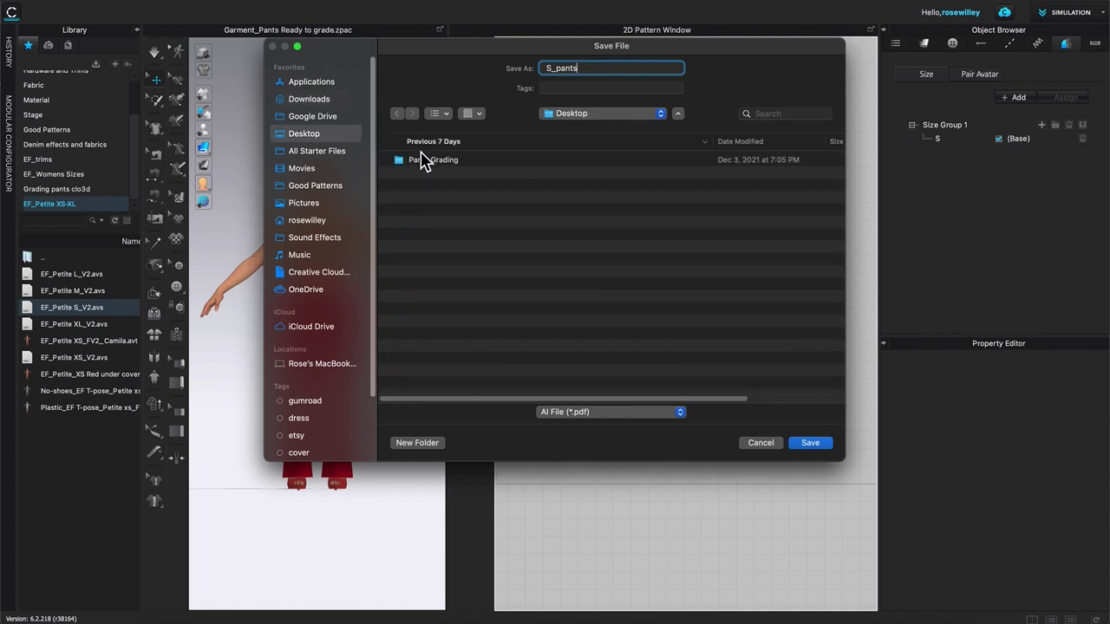
{"action": "double_click", "coordinate": [473, 167]}
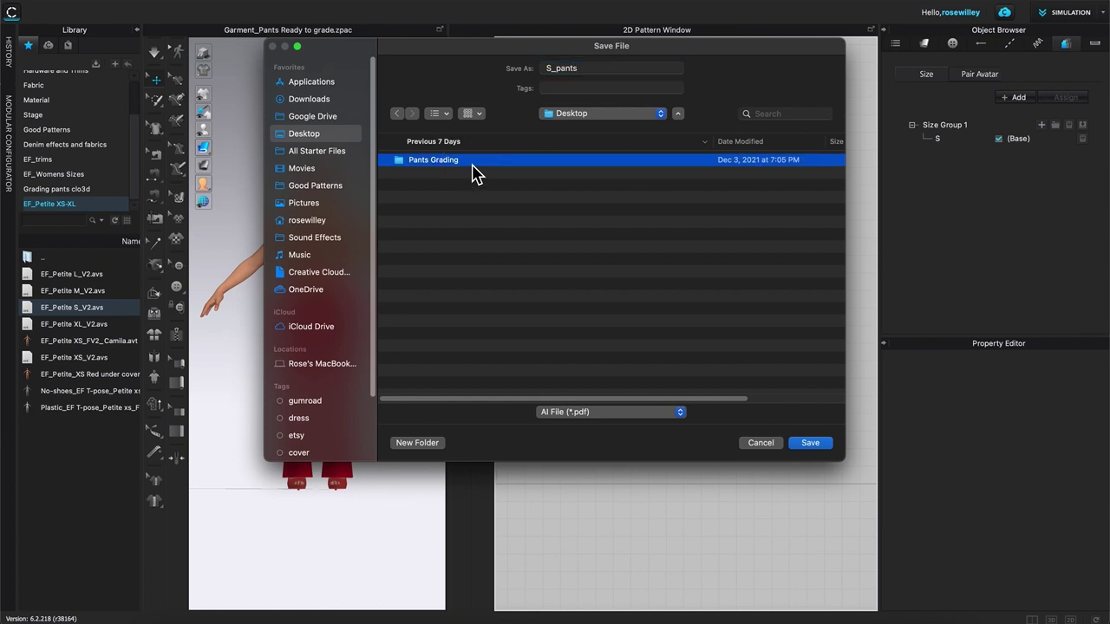
{"action": "double_click", "coordinate": [485, 175]}
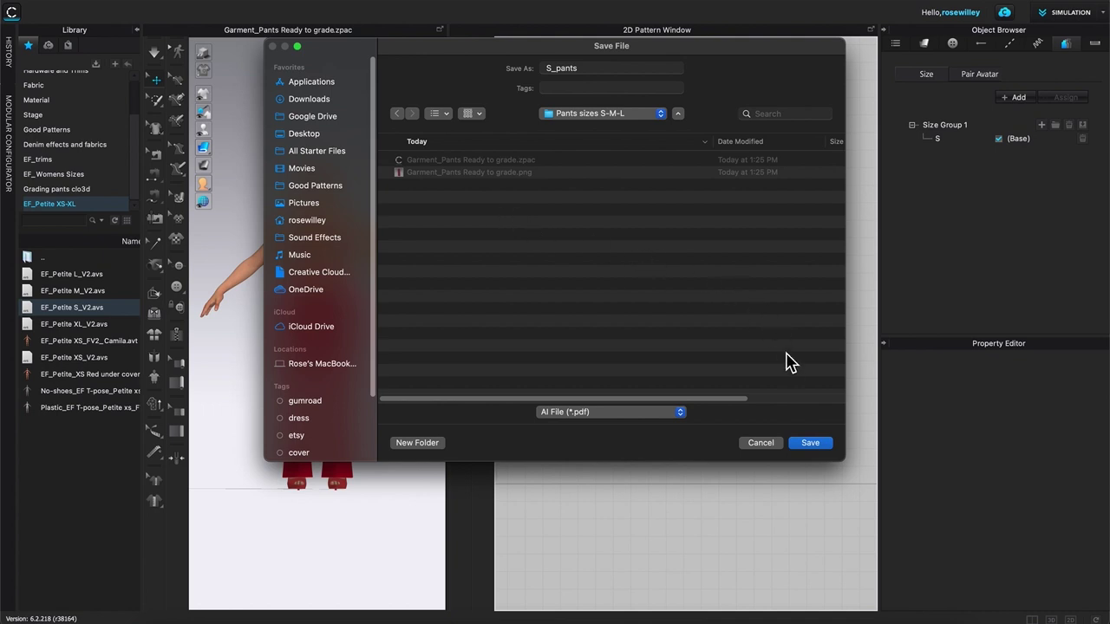
{"action": "left_click", "coordinate": [814, 443]}
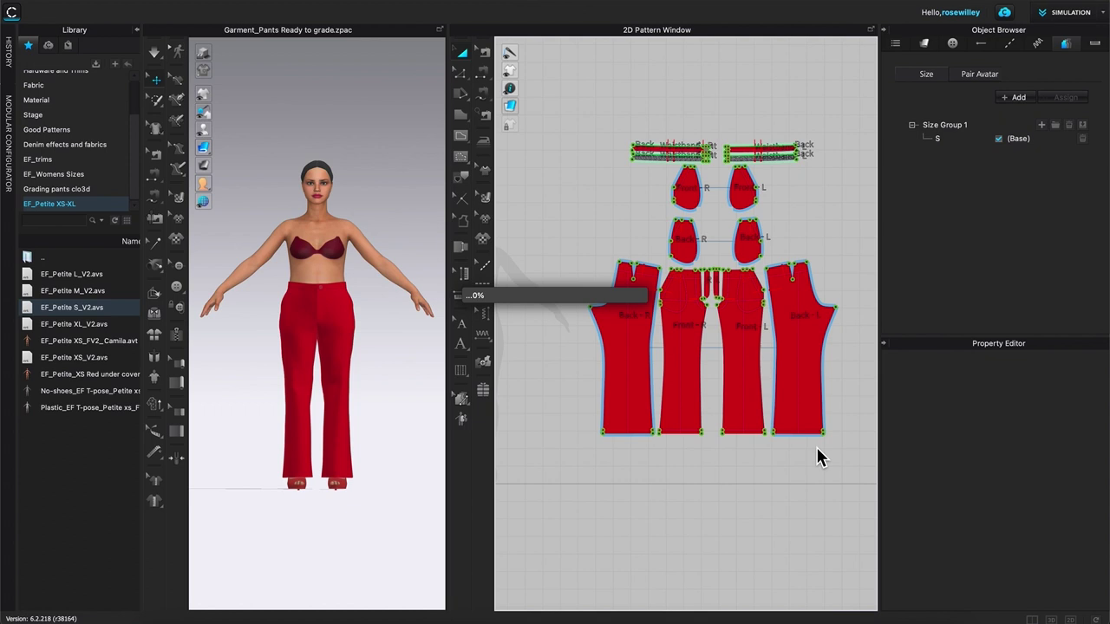
Step: Accept the PDF export at 100% millimetre scale, with the Show Images and Show Add'l Information sections expanded
{"action": "left_click_drag", "start_coordinate": [635, 153], "coordinate": [614, 111]}
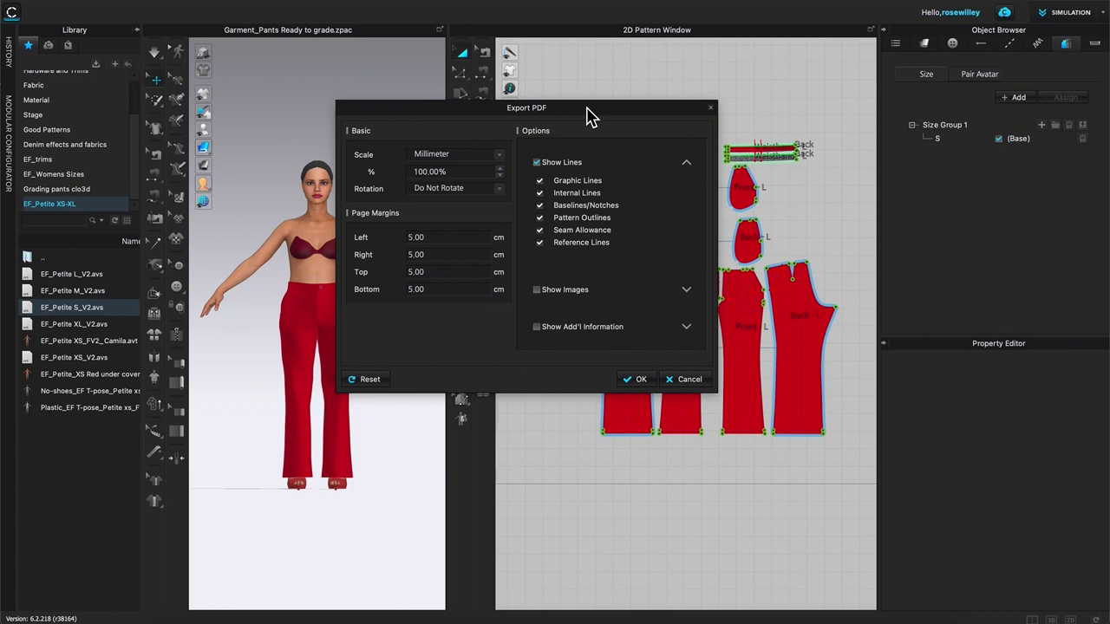
{"action": "left_click_drag", "start_coordinate": [587, 113], "coordinate": [584, 110]}
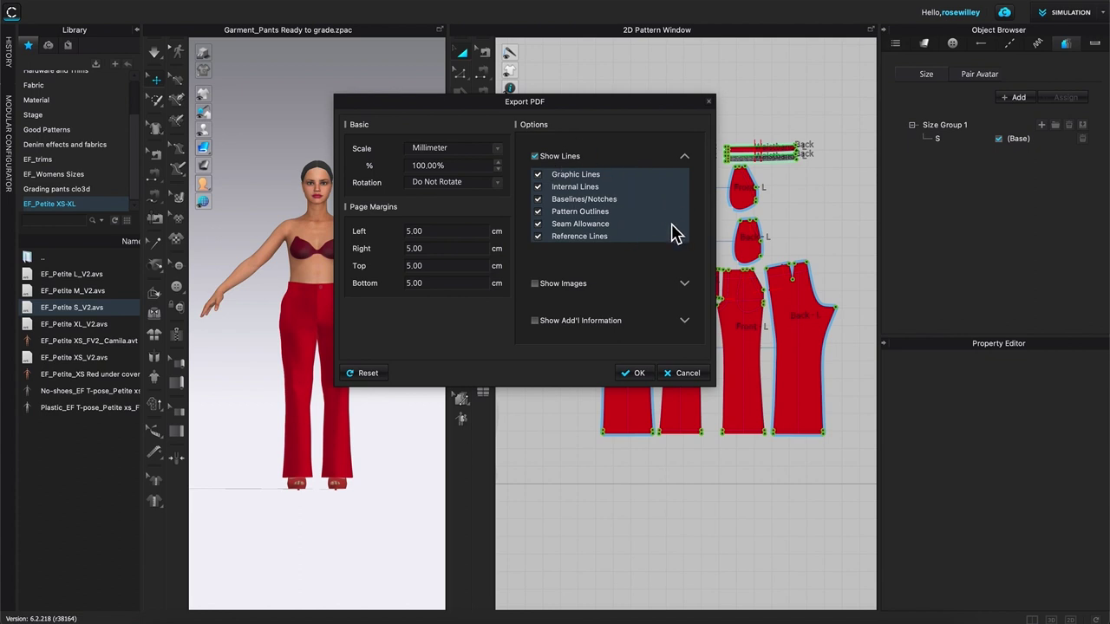
{"action": "left_click", "coordinate": [684, 284]}
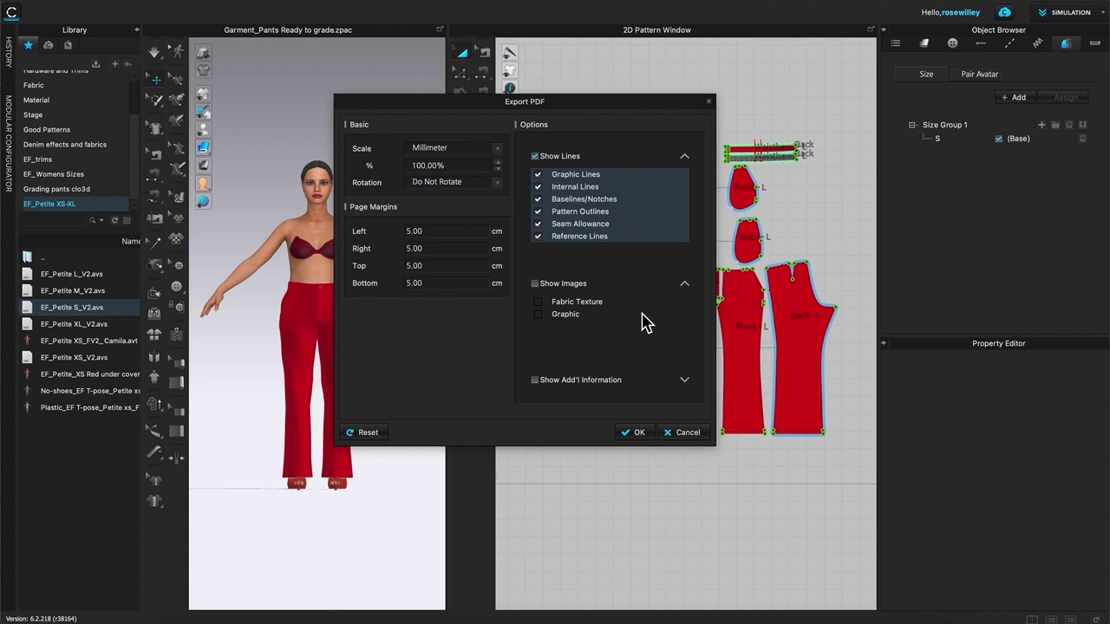
{"action": "left_click", "coordinate": [686, 382]}
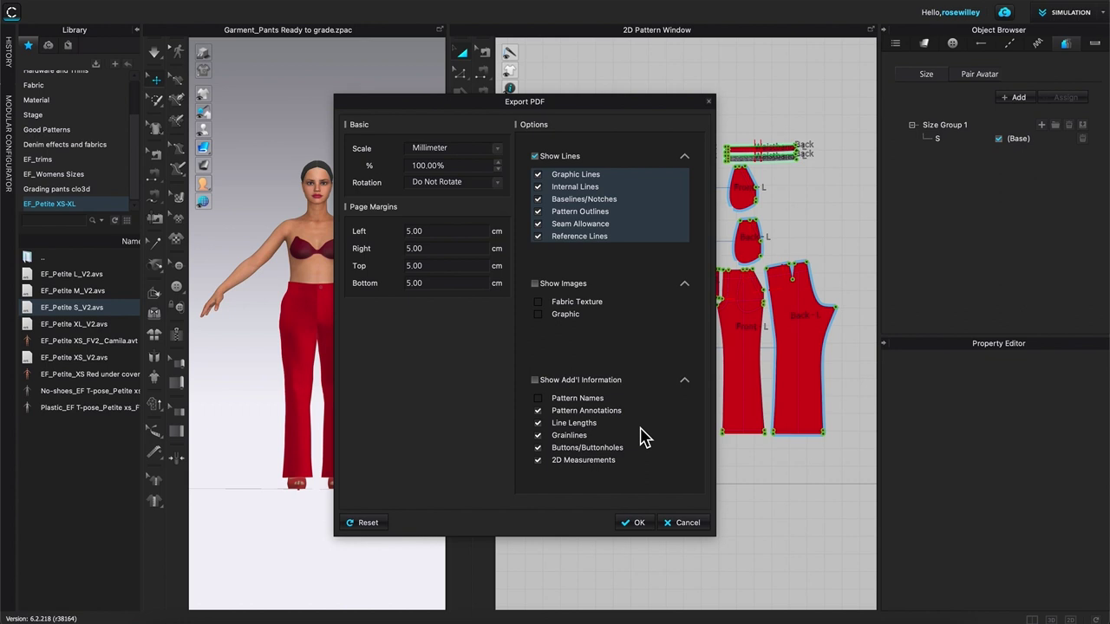
{"action": "left_click_drag", "start_coordinate": [655, 107], "coordinate": [626, 102]}
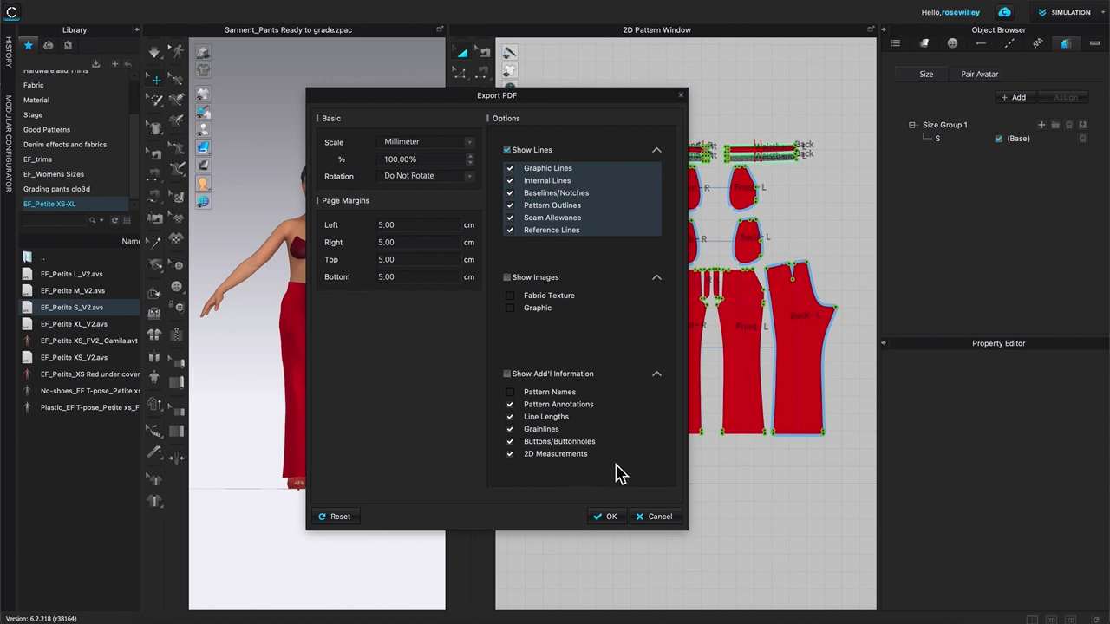
{"action": "left_click", "coordinate": [609, 519]}
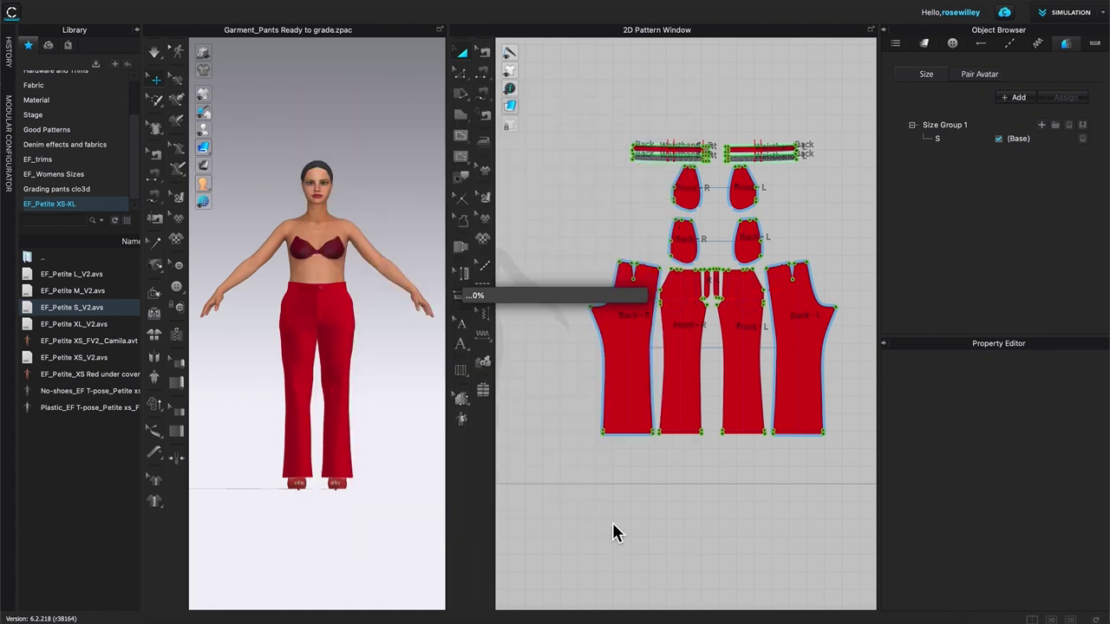